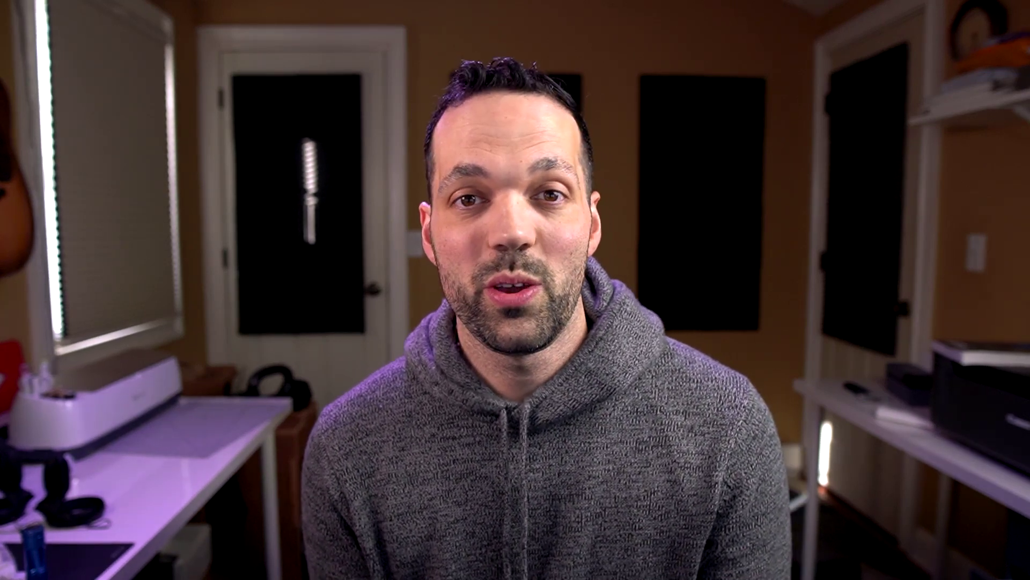
{"action": "left_click", "coordinate": [886, 425]}
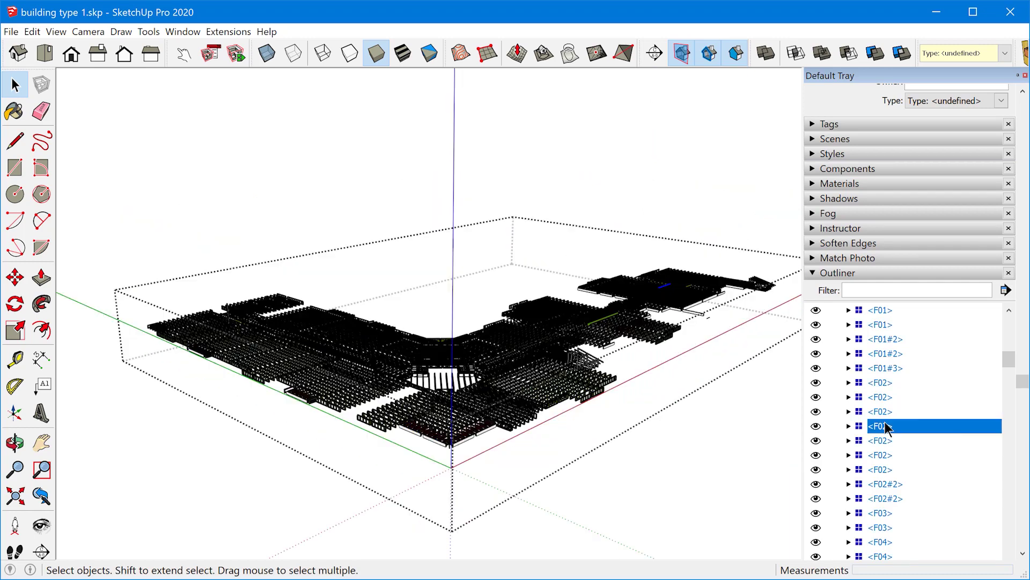
{"action": "middle_click_drag", "start_coordinate": [671, 318], "coordinate": [646, 467]}
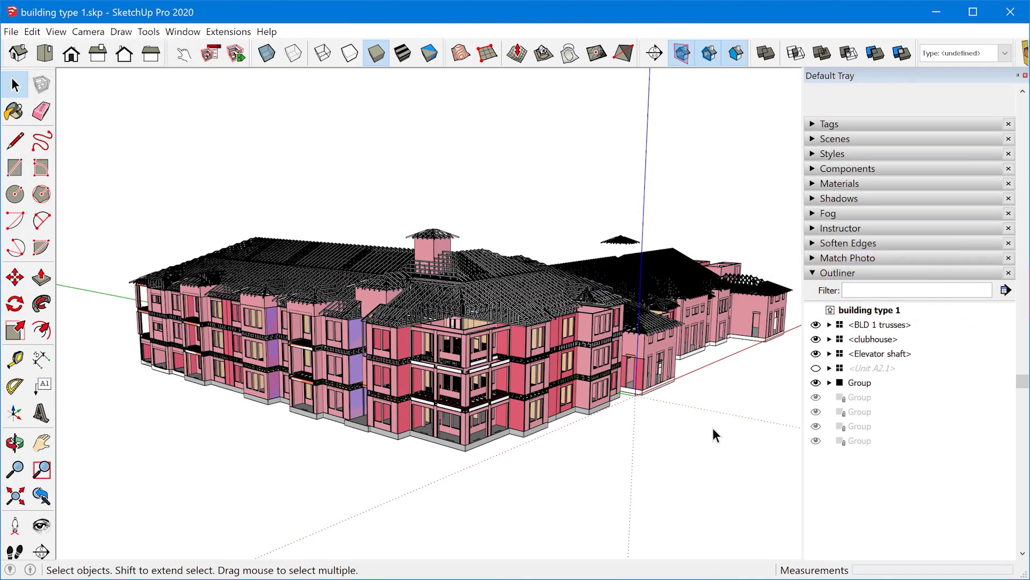
Step: Select the BLD 1 trusses component in the model and expand it and its LO_1st Floor group in the Outliner
{"action": "left_click", "coordinate": [555, 313]}
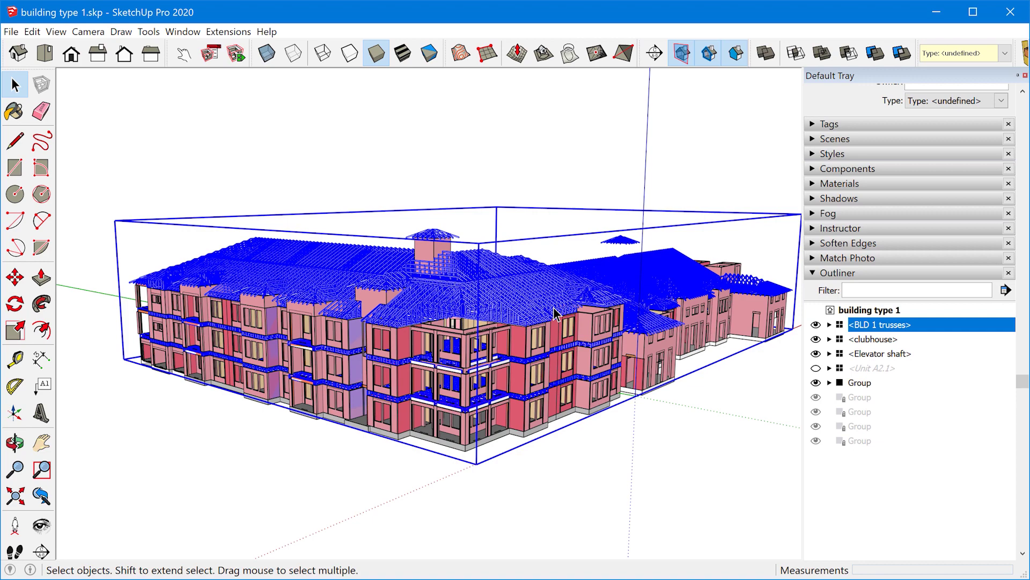
{"action": "middle_click_drag", "start_coordinate": [548, 317], "coordinate": [533, 346]}
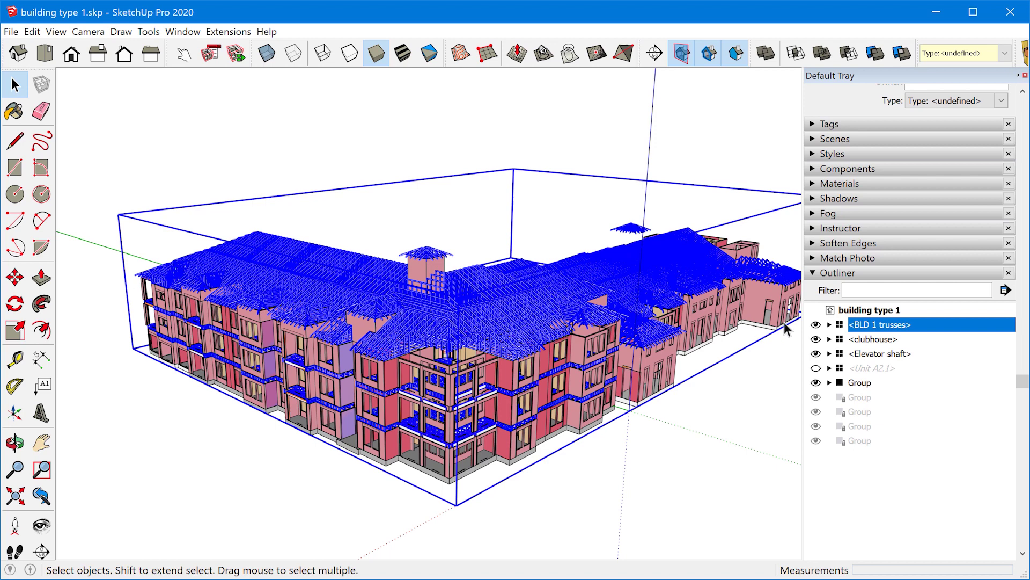
{"action": "left_click", "coordinate": [830, 326]}
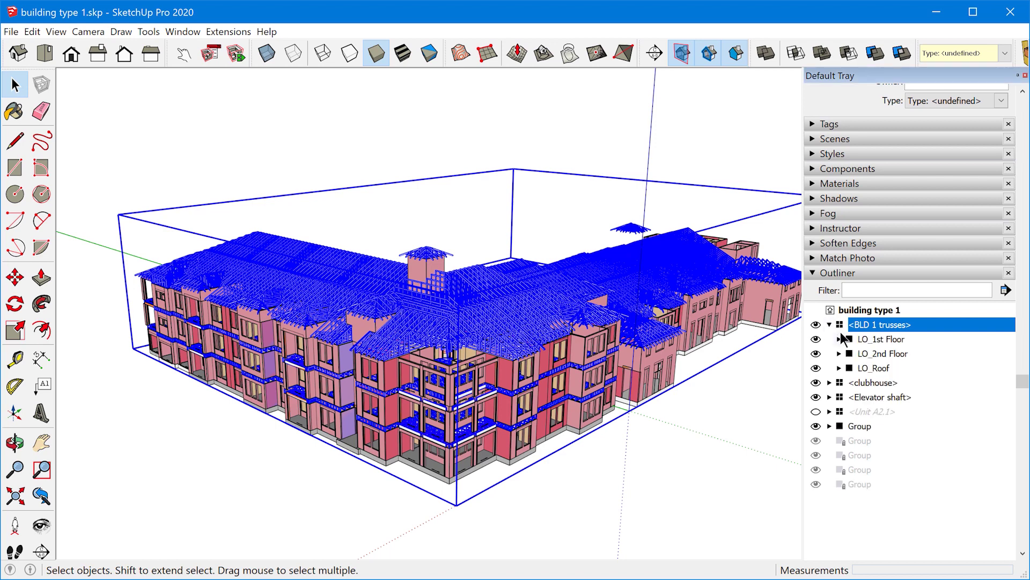
{"action": "left_click", "coordinate": [840, 339]}
Step: Find one of the F02 trusses listed under LO_1st Floor and select it inside the group to locate it in the model
{"action": "scroll", "coordinate": [883, 456], "scroll_direction": "down", "scroll_amount": 4}
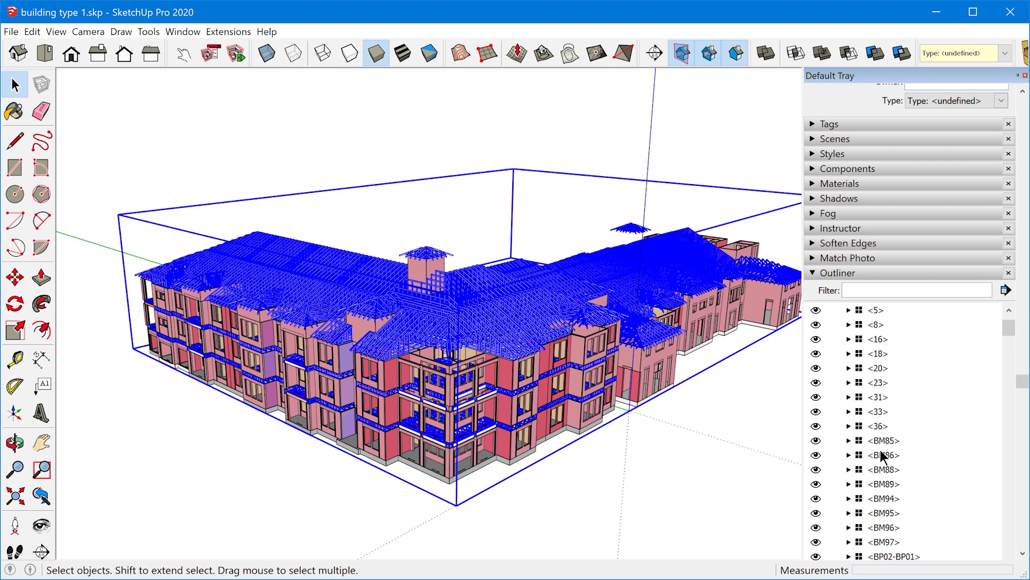
{"action": "scroll", "coordinate": [883, 455], "scroll_direction": "down", "scroll_amount": 2}
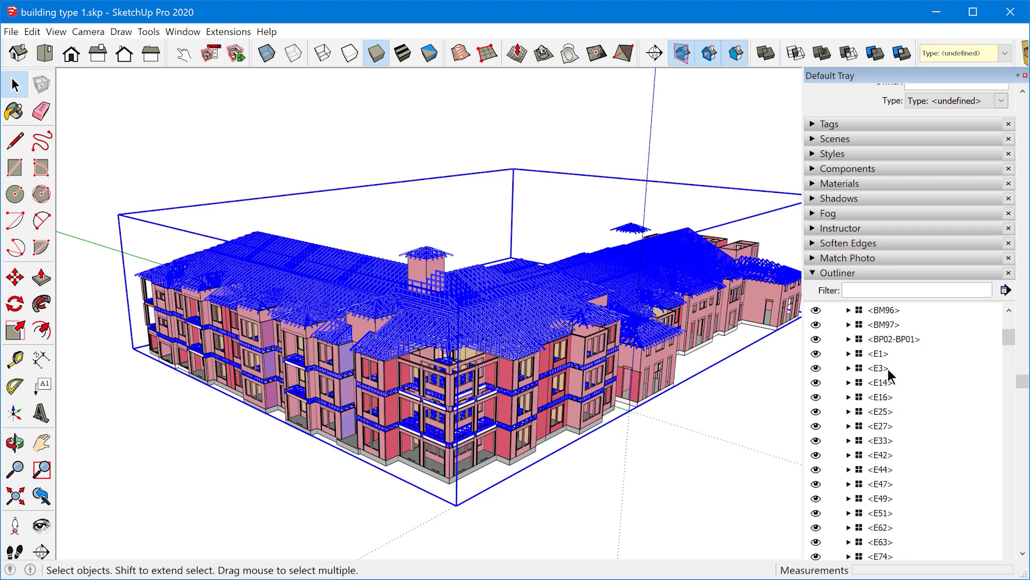
{"action": "scroll", "coordinate": [891, 439], "scroll_direction": "down", "scroll_amount": 3}
{"action": "scroll", "coordinate": [891, 442], "scroll_direction": "down", "scroll_amount": 7}
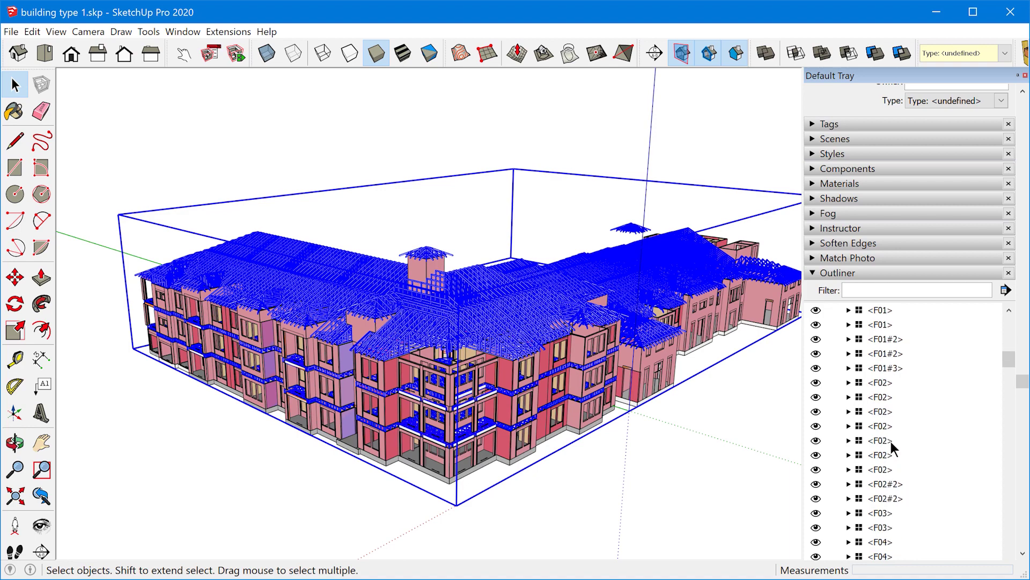
{"action": "double_click", "coordinate": [885, 425]}
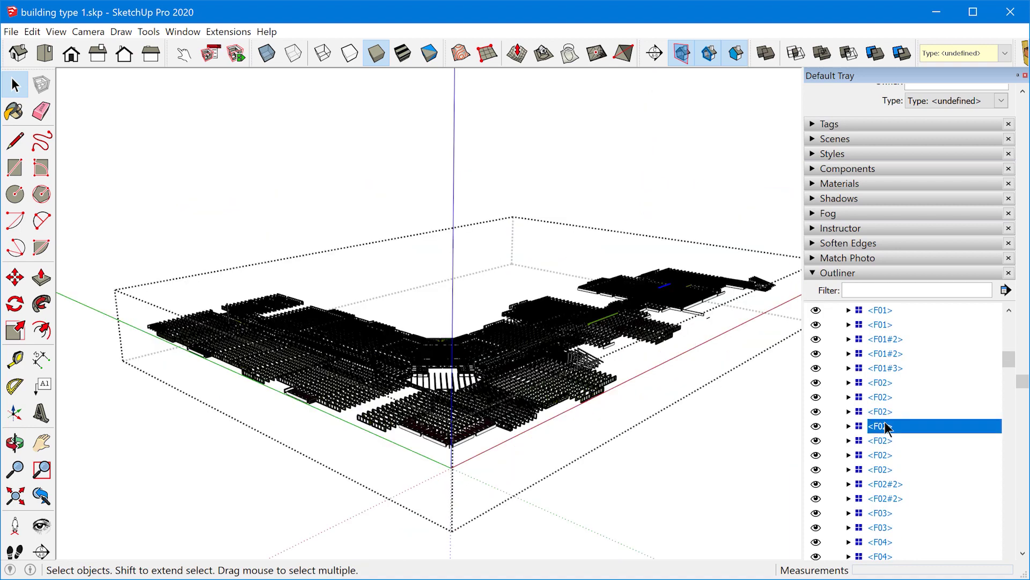
{"action": "middle_click_drag", "start_coordinate": [670, 319], "coordinate": [646, 464]}
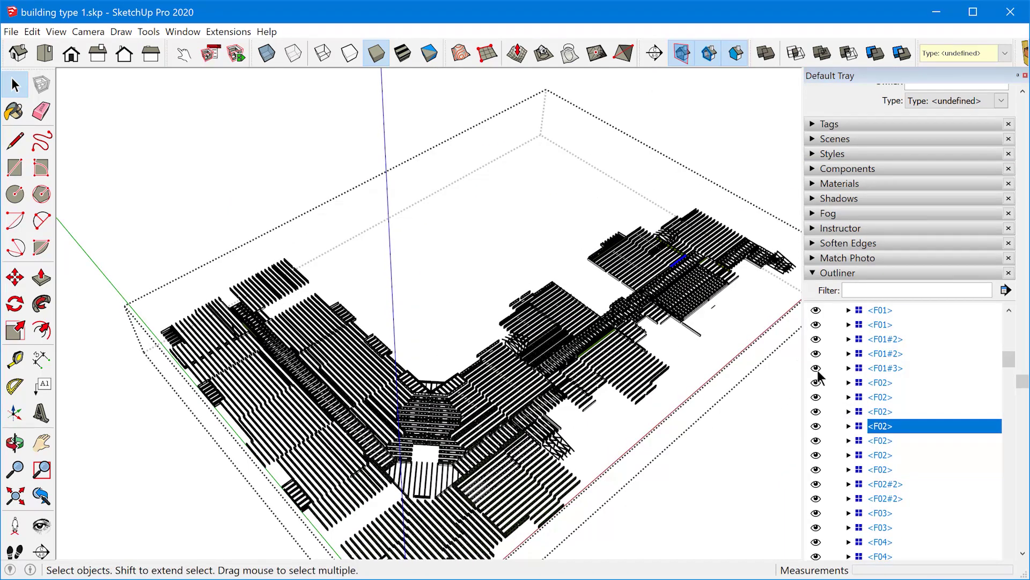
Step: Select another F02 truss and an F03 truss from the LO_1st Floor list to locate each in the model
{"action": "left_click", "coordinate": [884, 469]}
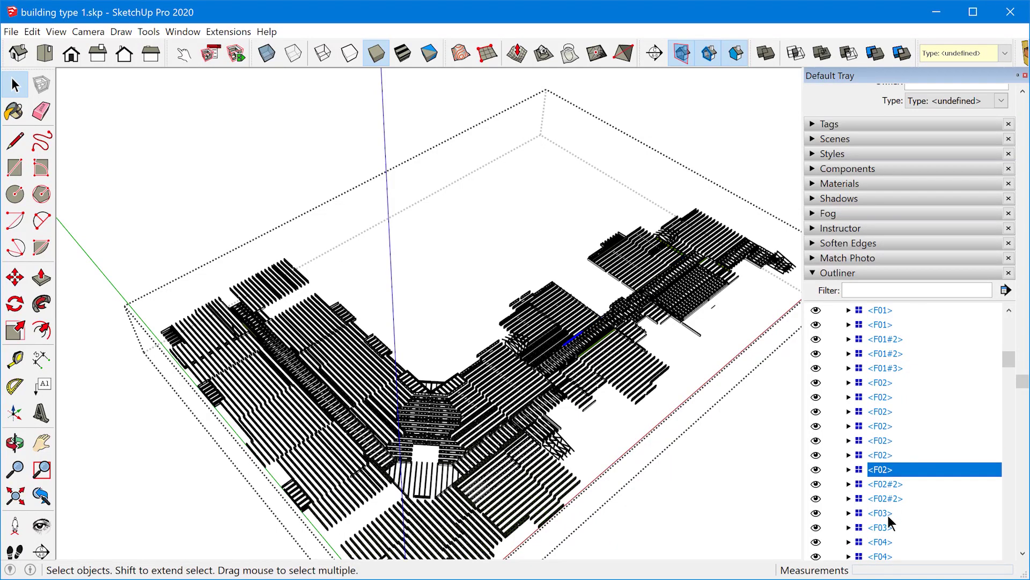
{"action": "left_click", "coordinate": [887, 513]}
{"action": "scroll", "coordinate": [893, 553], "scroll_direction": "down", "scroll_amount": 2}
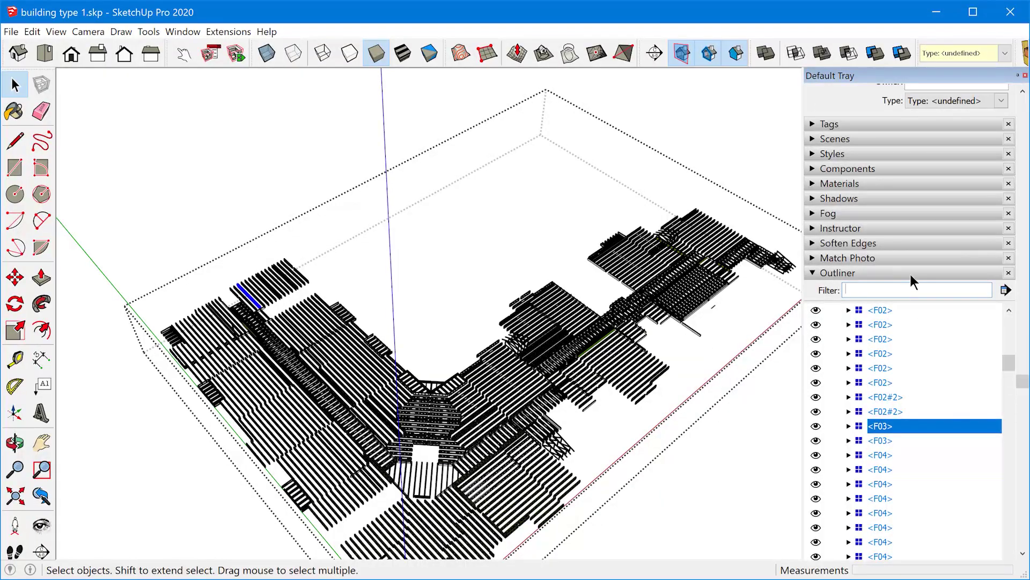
Step: Filter the Outliner by F01 and select the matching F01, F01#2 and F01#3 trusses to locate them in the first-floor framing
{"action": "type", "text": "F01"}
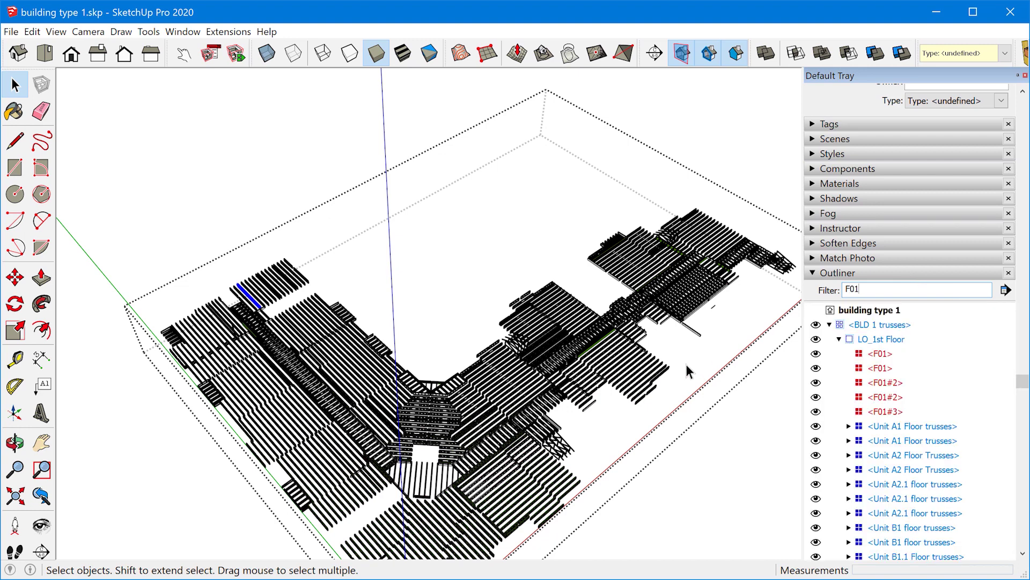
{"action": "left_click", "coordinate": [885, 355]}
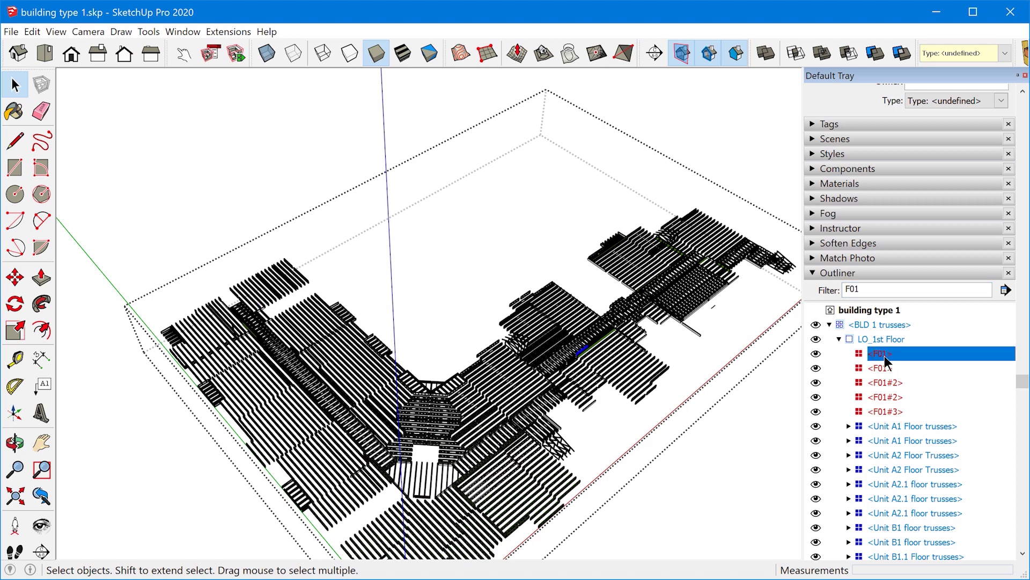
{"action": "scroll", "coordinate": [886, 362], "scroll_direction": "down", "scroll_amount": 1}
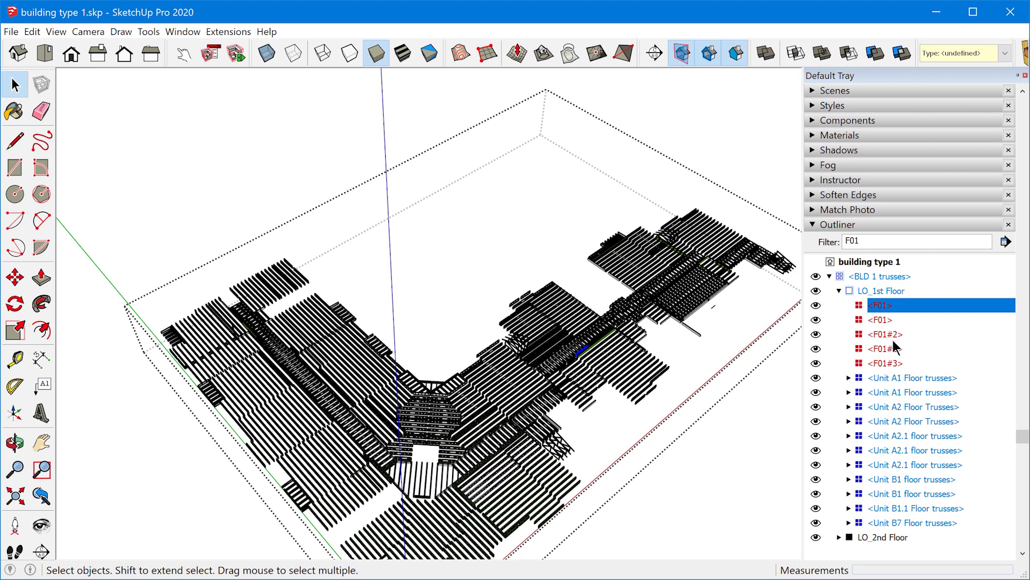
{"action": "left_click", "coordinate": [885, 320]}
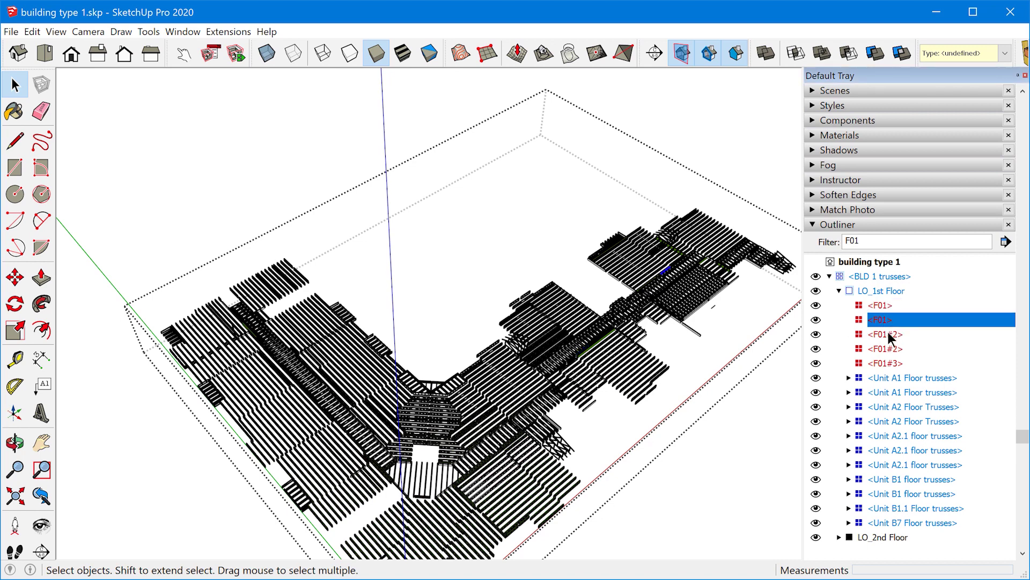
{"action": "left_click", "coordinate": [888, 337]}
{"action": "left_click", "coordinate": [894, 349]}
{"action": "left_click", "coordinate": [895, 363]}
{"action": "left_click", "coordinate": [586, 320]}
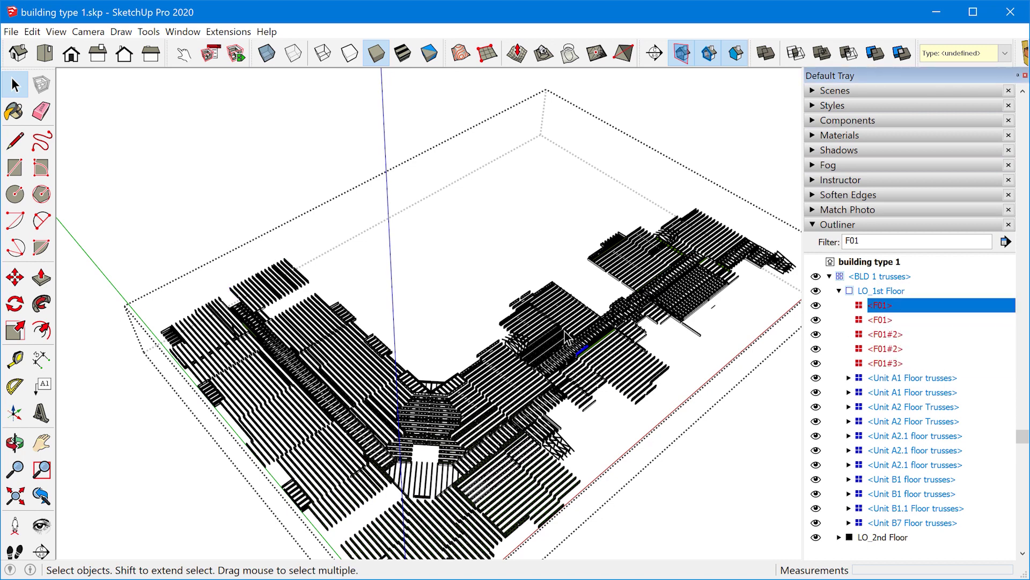
{"action": "scroll", "coordinate": [581, 361], "scroll_direction": "up", "scroll_amount": 5}
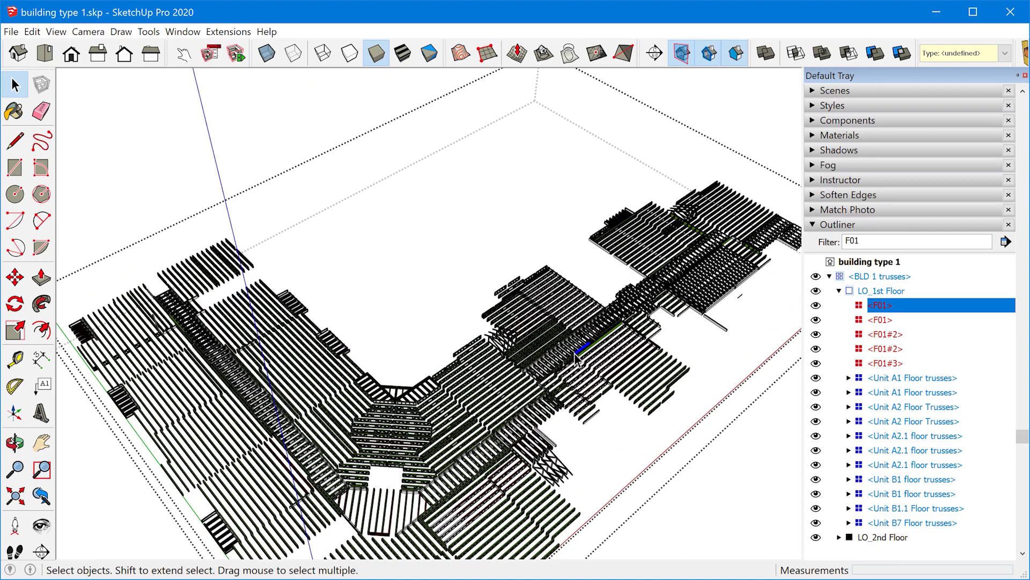
{"action": "scroll", "coordinate": [585, 319], "scroll_direction": "down", "scroll_amount": 8}
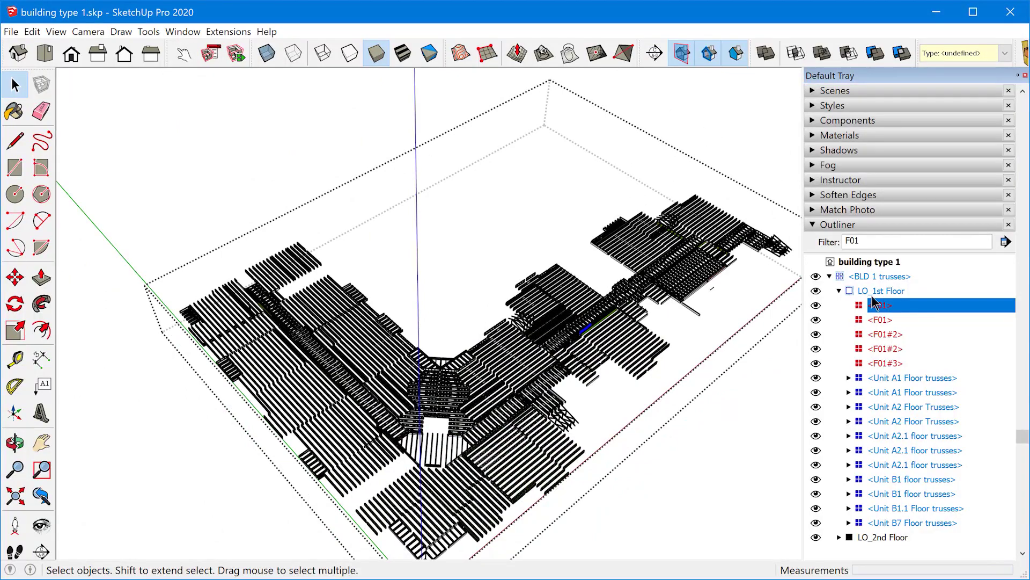
Step: Show the rest of the model around the LO_1st Floor group and check the shortcut for Hide Rest Of Model
{"action": "middle_click_drag", "start_coordinate": [602, 376], "coordinate": [578, 132]}
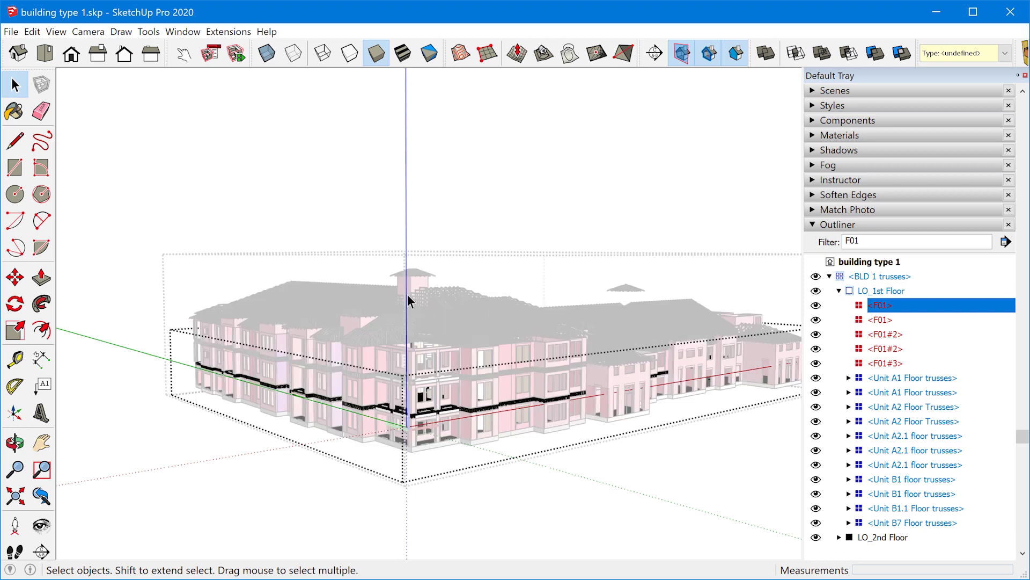
{"action": "left_click", "coordinate": [83, 30]}
{"action": "mouse_move", "coordinate": [59, 29]}
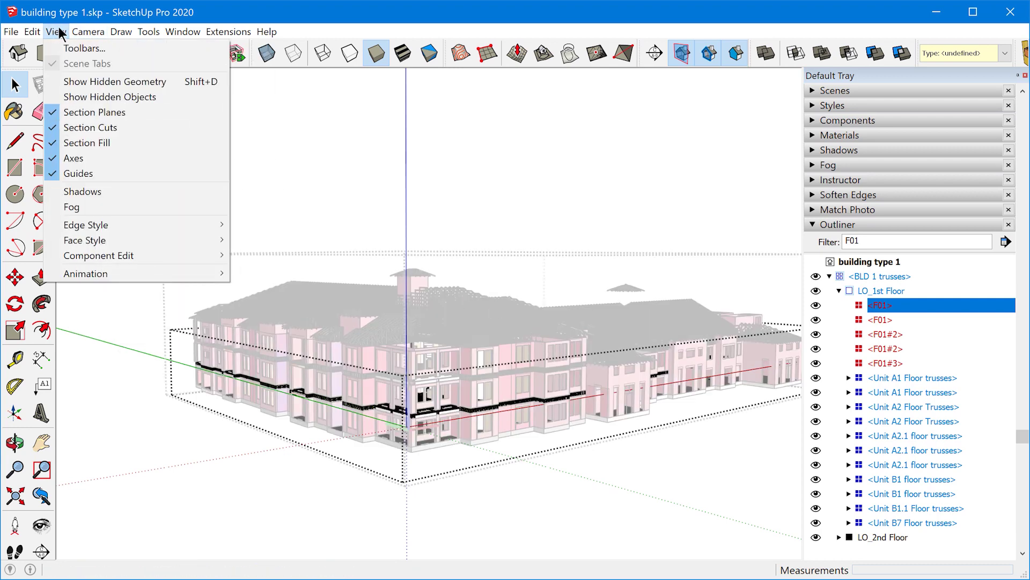
{"action": "mouse_move", "coordinate": [169, 259]}
{"action": "mouse_move", "coordinate": [135, 255]}
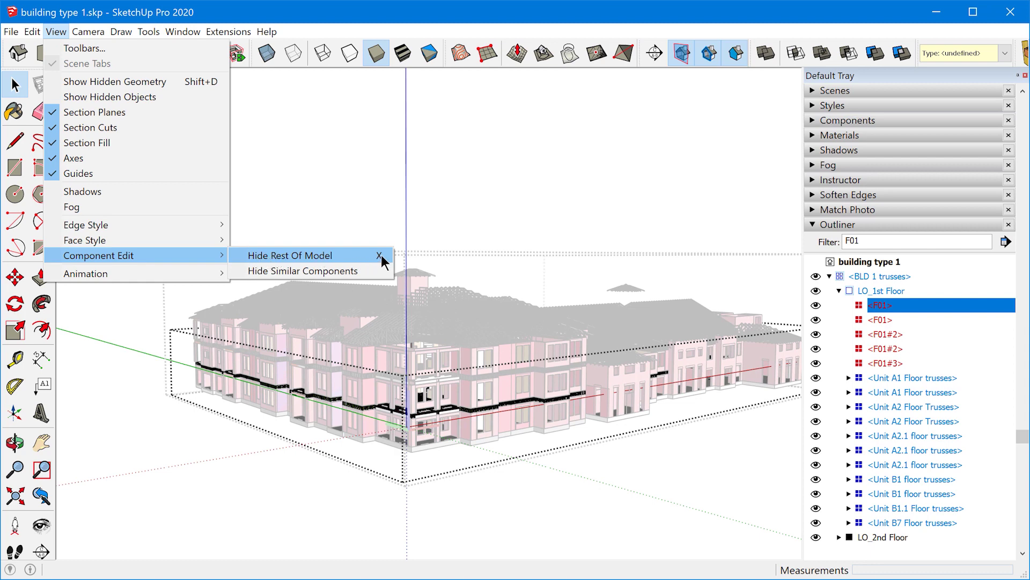
{"action": "left_click", "coordinate": [478, 227]}
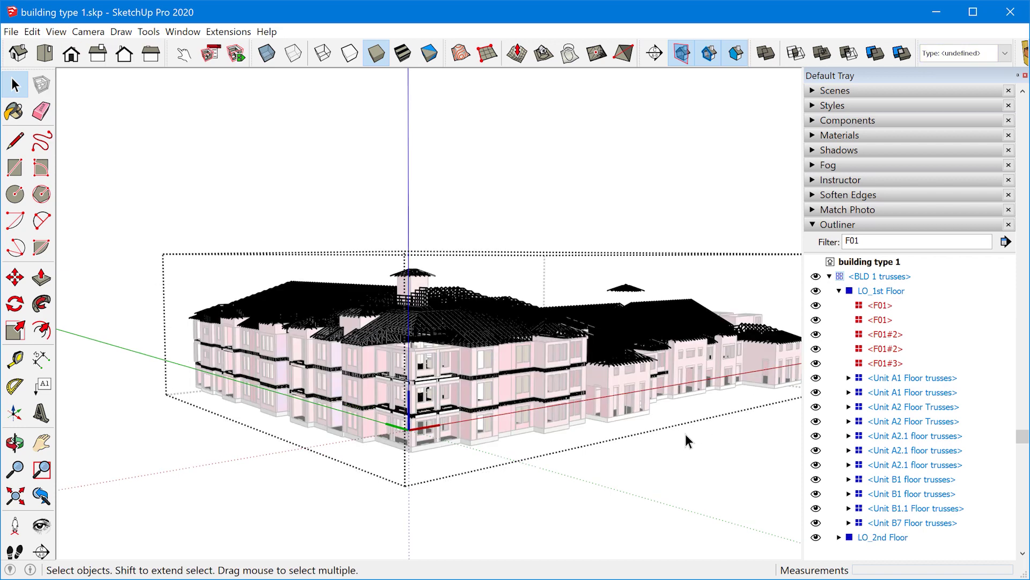
Step: Select the second F01 truss under LO_1st Floor and hide the rest of the model to view it up close
{"action": "left_click", "coordinate": [880, 320]}
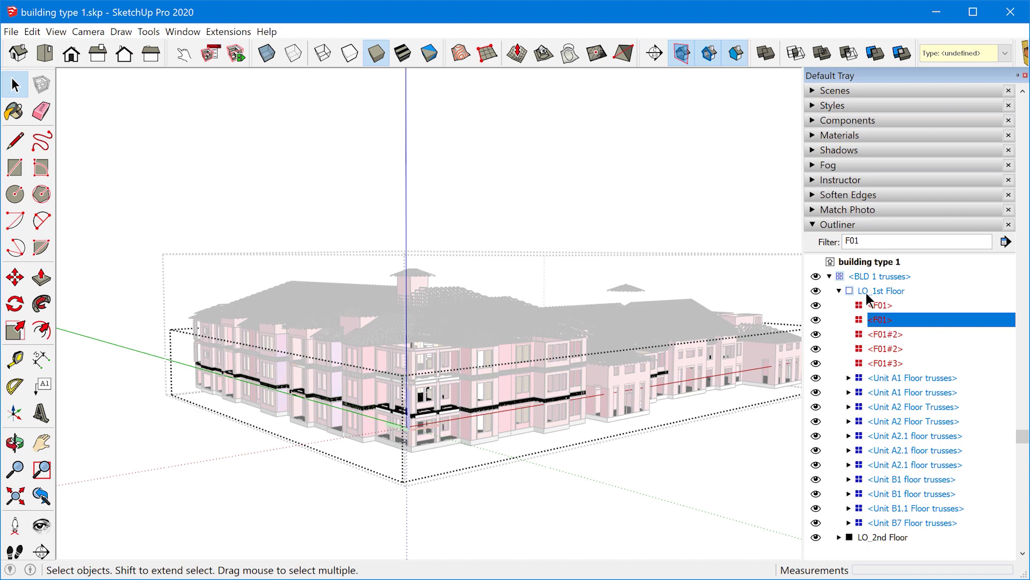
{"action": "middle_click_drag", "start_coordinate": [460, 330], "coordinate": [506, 426]}
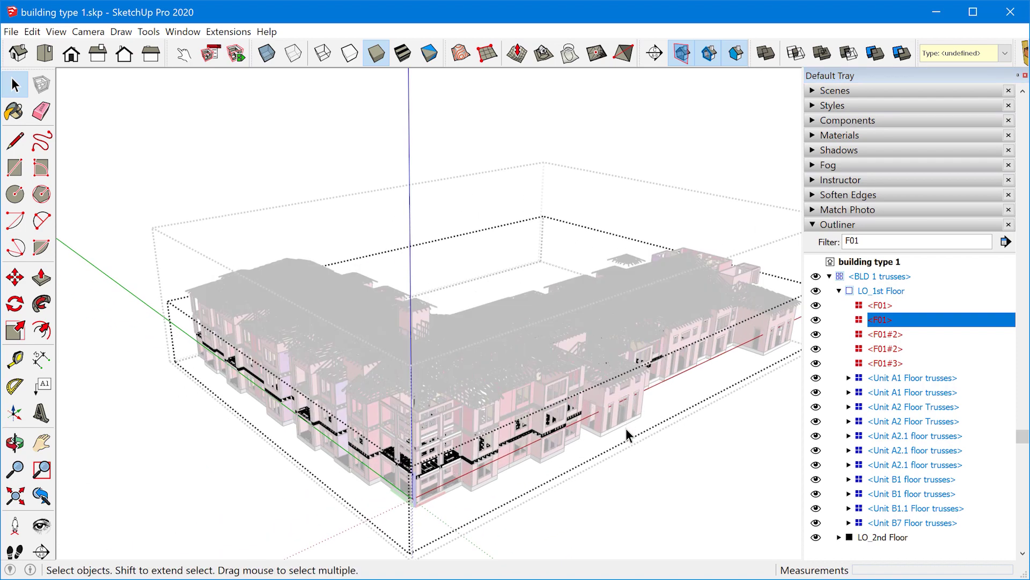
{"action": "middle_click_drag", "start_coordinate": [590, 379], "coordinate": [653, 347]}
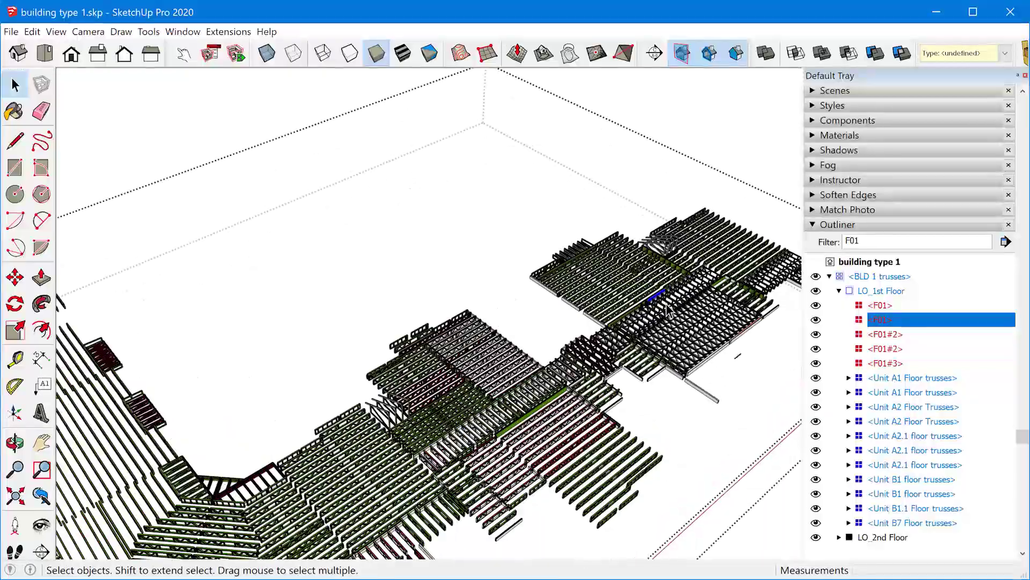
{"action": "scroll", "coordinate": [674, 295], "scroll_direction": "up", "scroll_amount": 5}
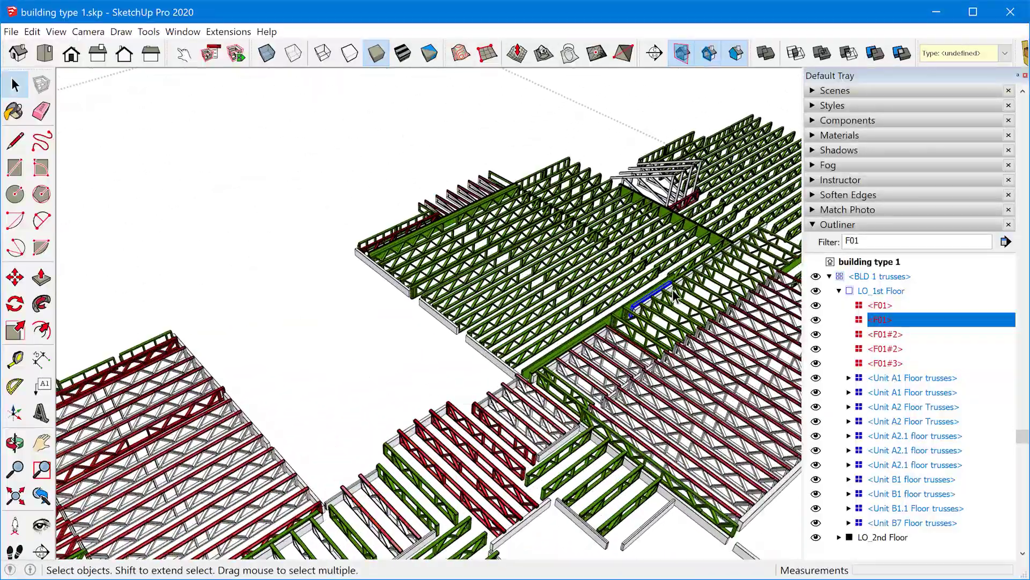
{"action": "scroll", "coordinate": [674, 294], "scroll_direction": "up", "scroll_amount": 2}
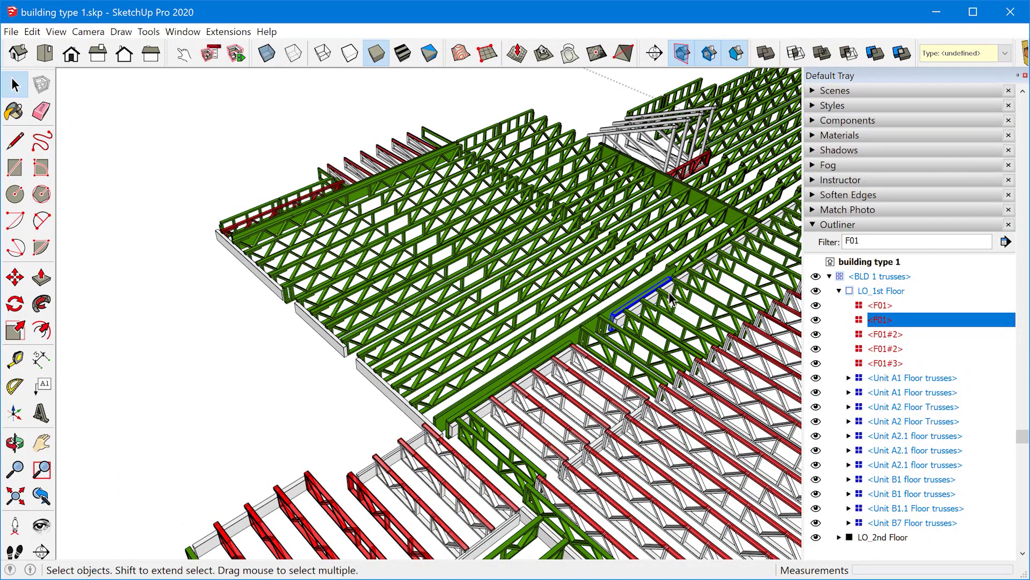
{"action": "right_click", "coordinate": [882, 320]}
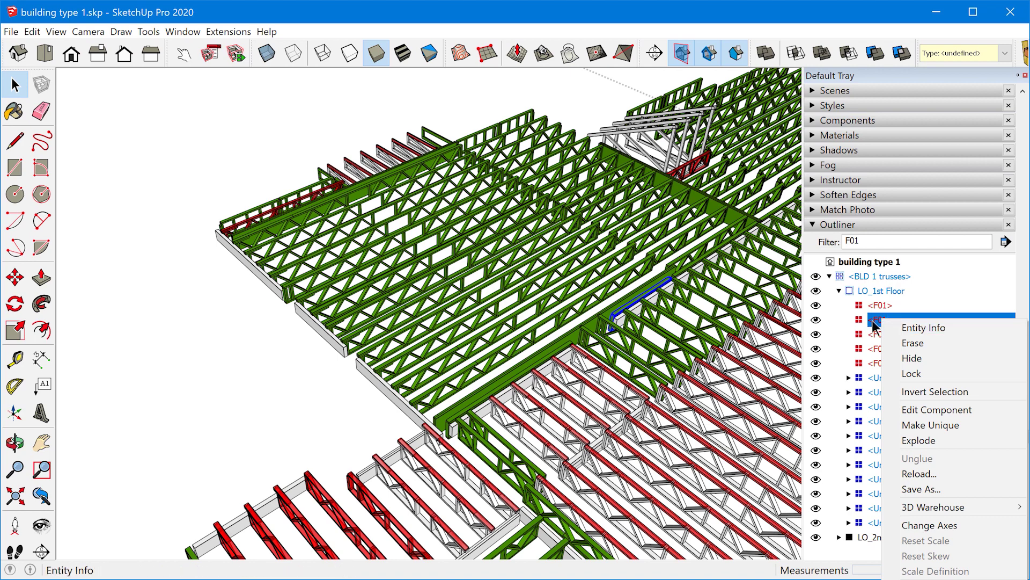
{"action": "right_click", "coordinate": [874, 320]}
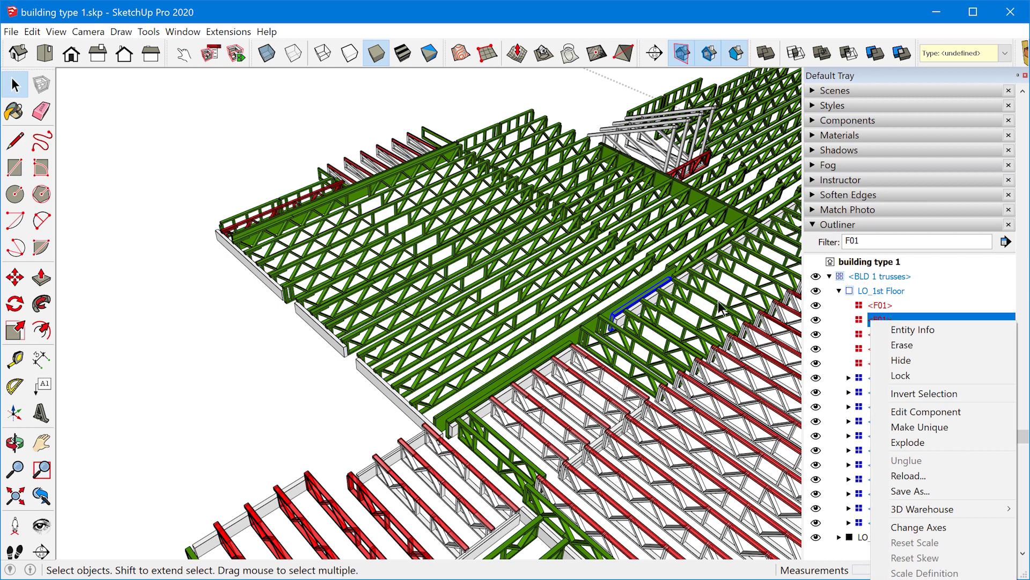
{"action": "right_click", "coordinate": [649, 294]}
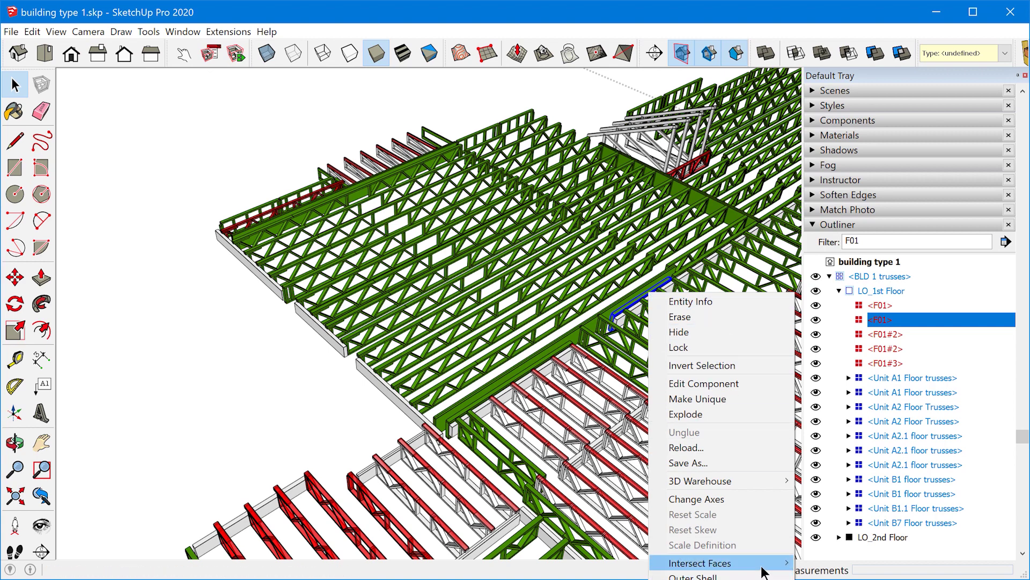
{"action": "right_click", "coordinate": [887, 320]}
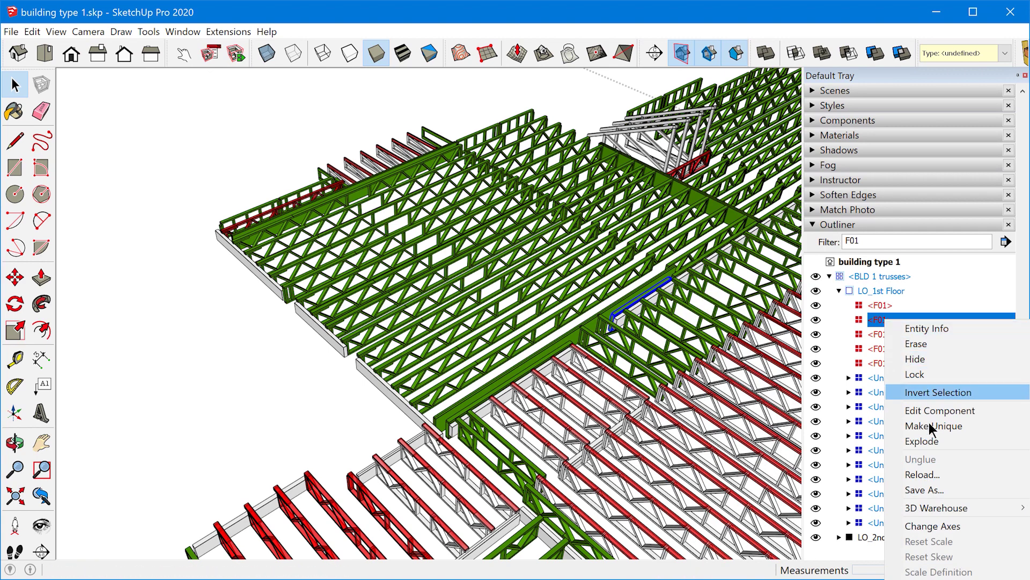
{"action": "key", "text": "Escape"}
Step: Zoom the view to fit the selected second F01 truss using its Outliner entry
{"action": "right_click", "coordinate": [893, 322]}
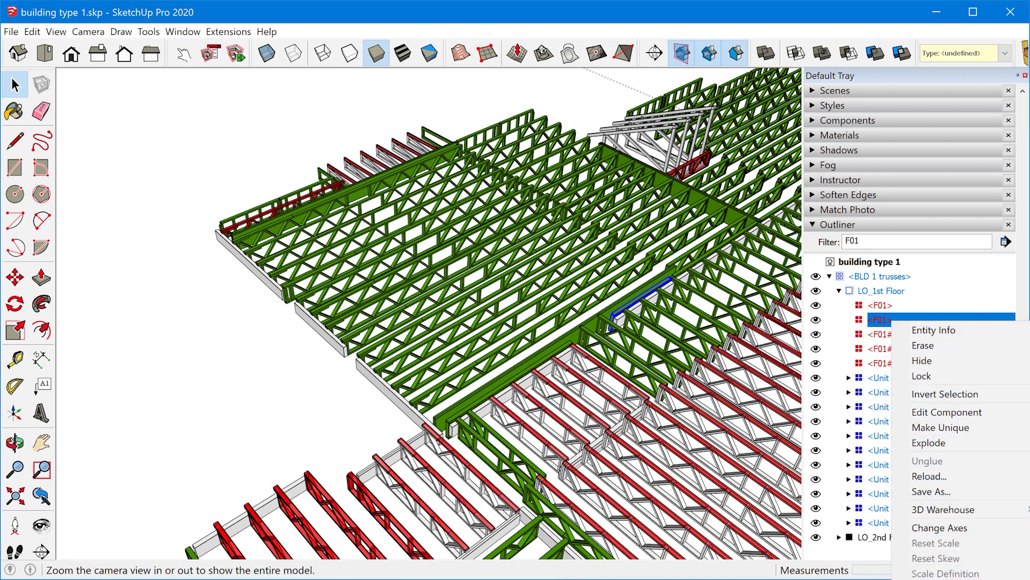
{"action": "key", "text": "Up"}
{"action": "key", "text": "Return"}
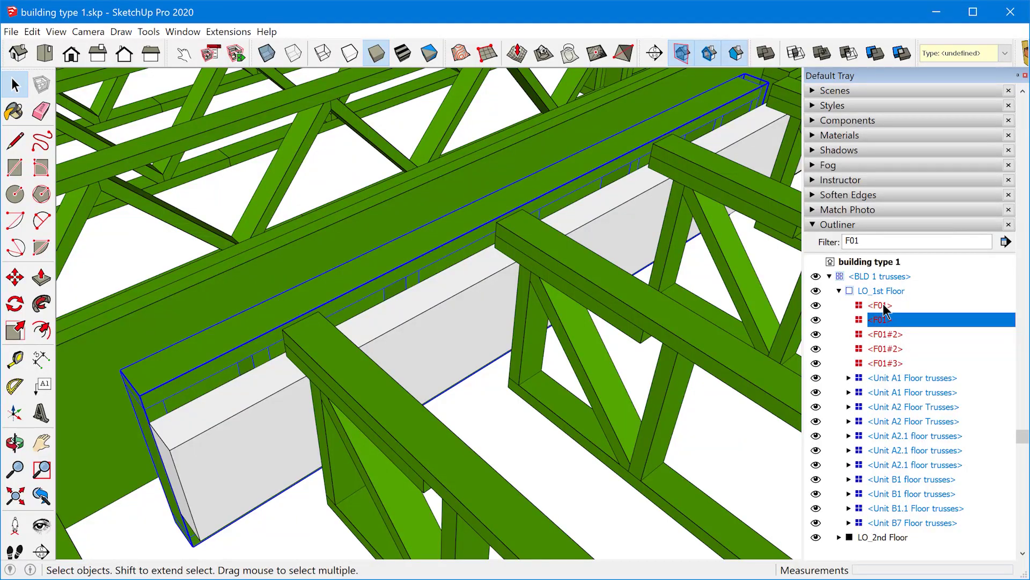
Step: Select the first F01 truss under LO_1st Floor, zoom to it and examine the framing around it
{"action": "left_click", "coordinate": [883, 305]}
{"action": "right_click", "coordinate": [883, 306]}
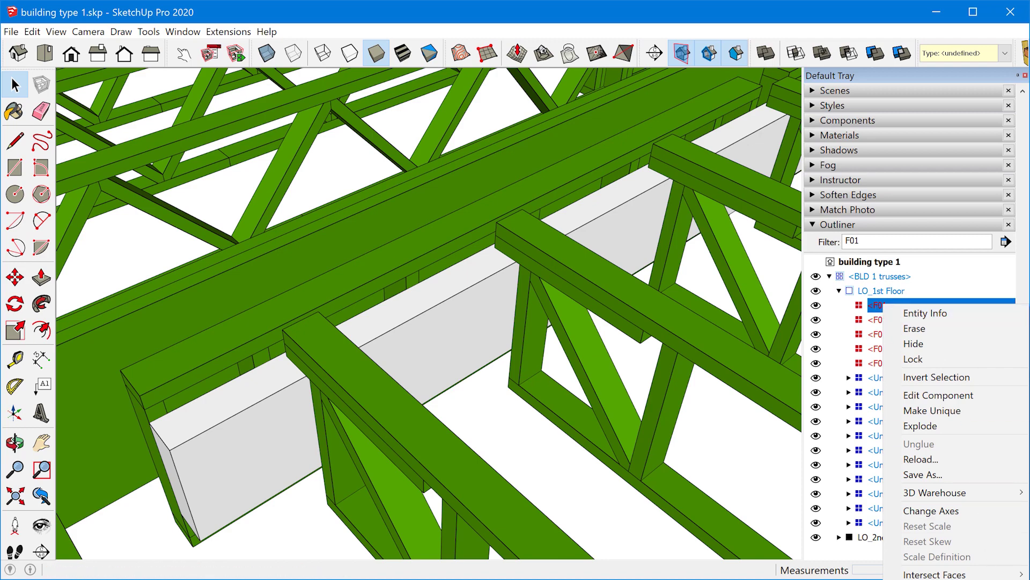
{"action": "left_click", "coordinate": [934, 575]}
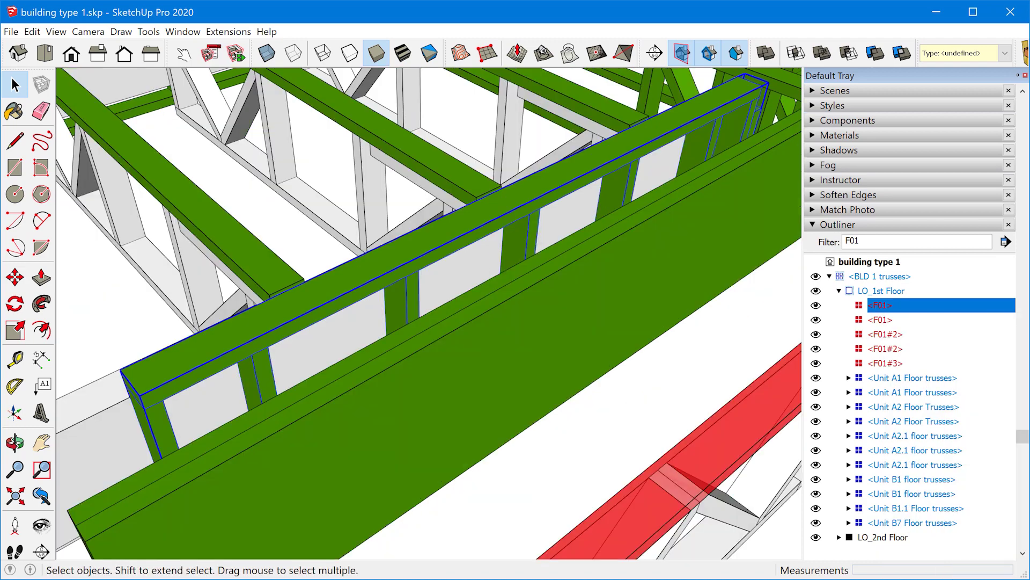
{"action": "scroll", "coordinate": [480, 374], "scroll_direction": "down", "scroll_amount": 6}
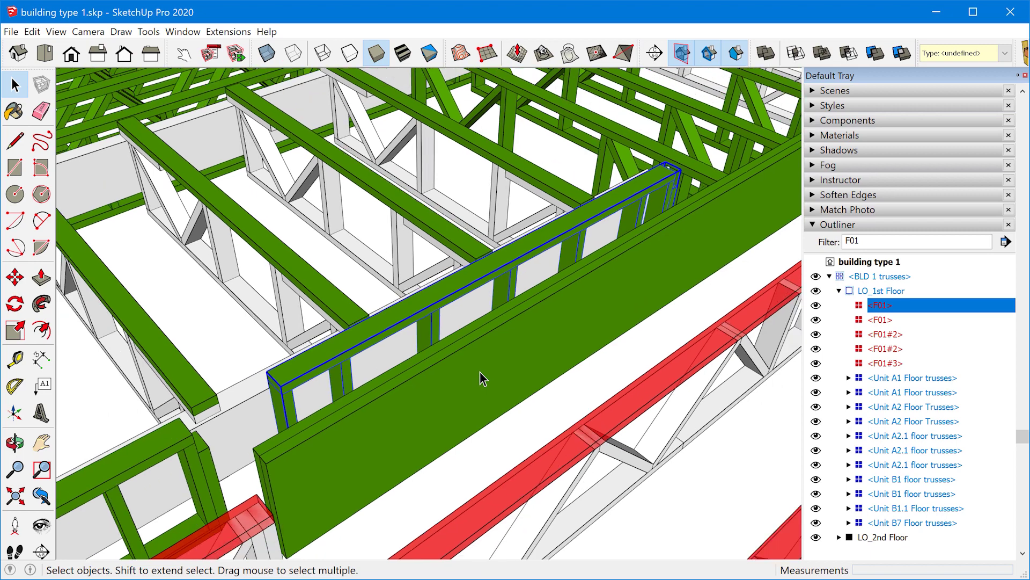
{"action": "scroll", "coordinate": [482, 381], "scroll_direction": "down", "scroll_amount": 4}
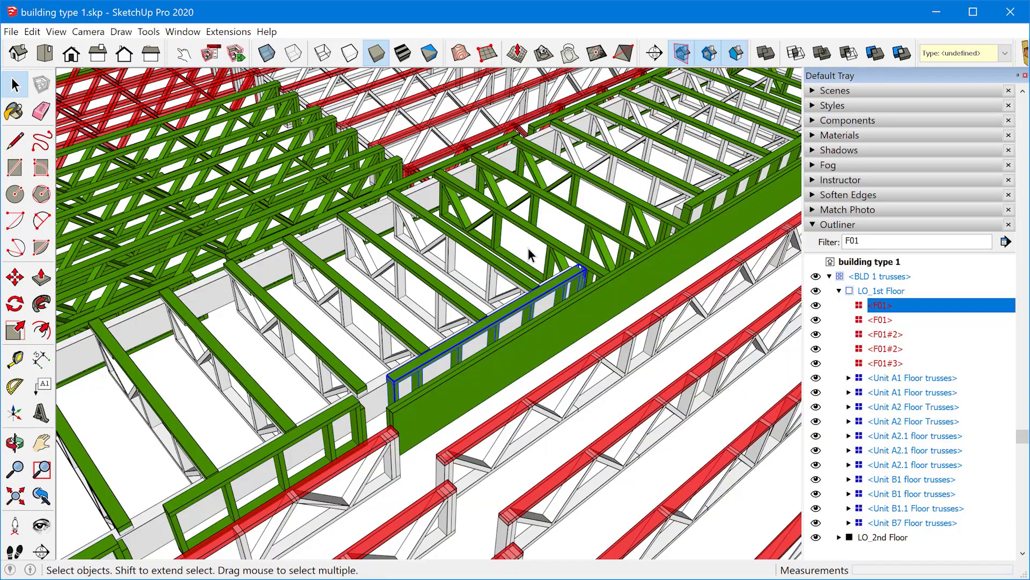
{"action": "key", "text": "shift+z"}
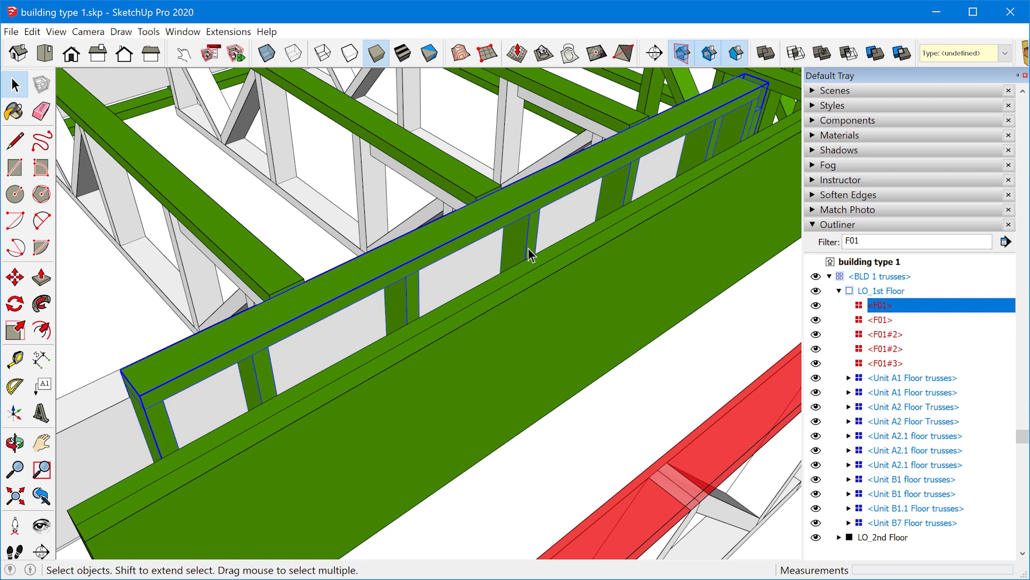
Step: Starting each time from the full model extents, zoom to the second F01 truss and to the first F01#2 truss
{"action": "key", "text": "shift+z"}
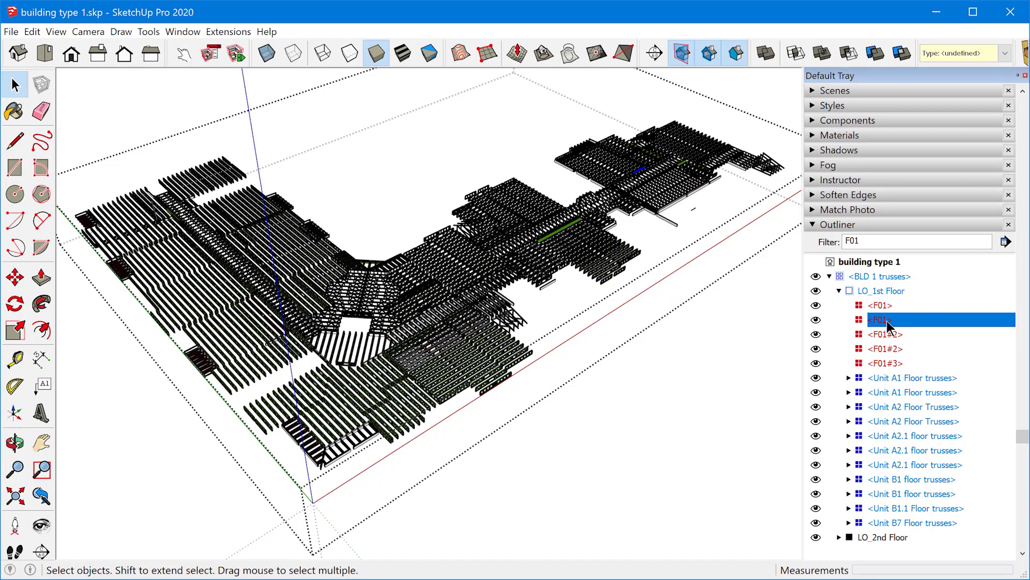
{"action": "key", "text": "z"}
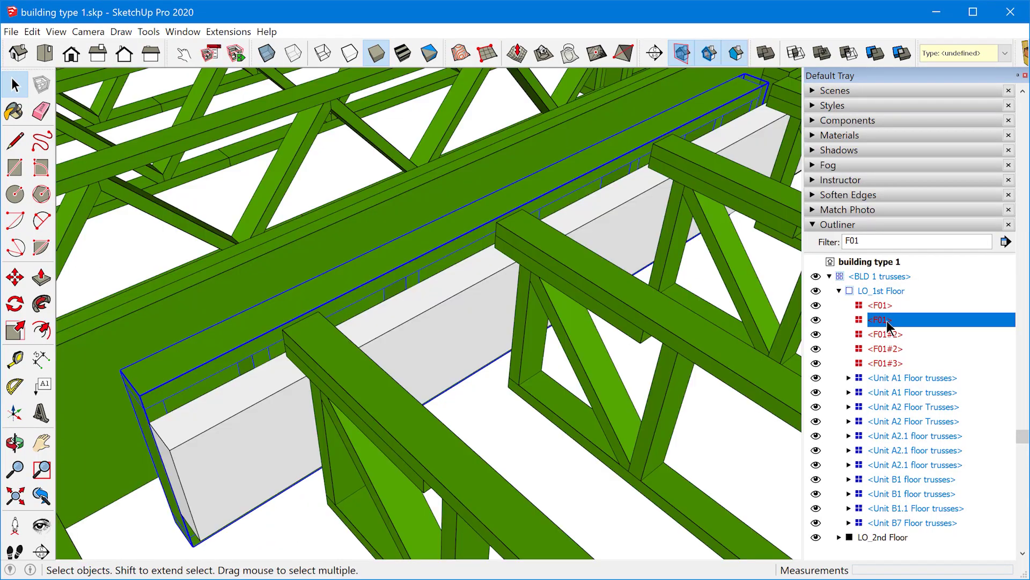
{"action": "key", "text": "shift+z"}
{"action": "left_click", "coordinate": [886, 334]}
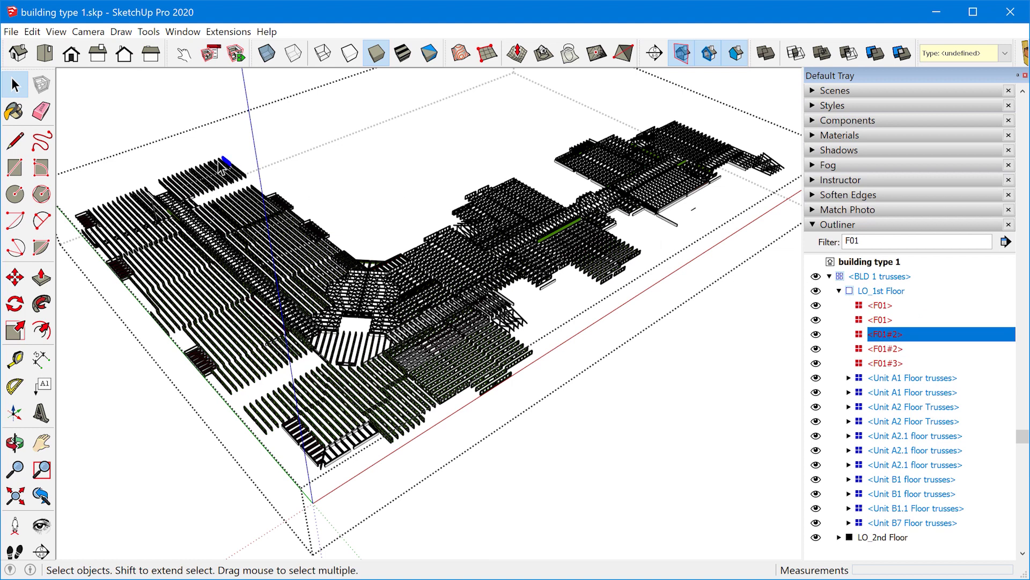
{"action": "key", "text": "z"}
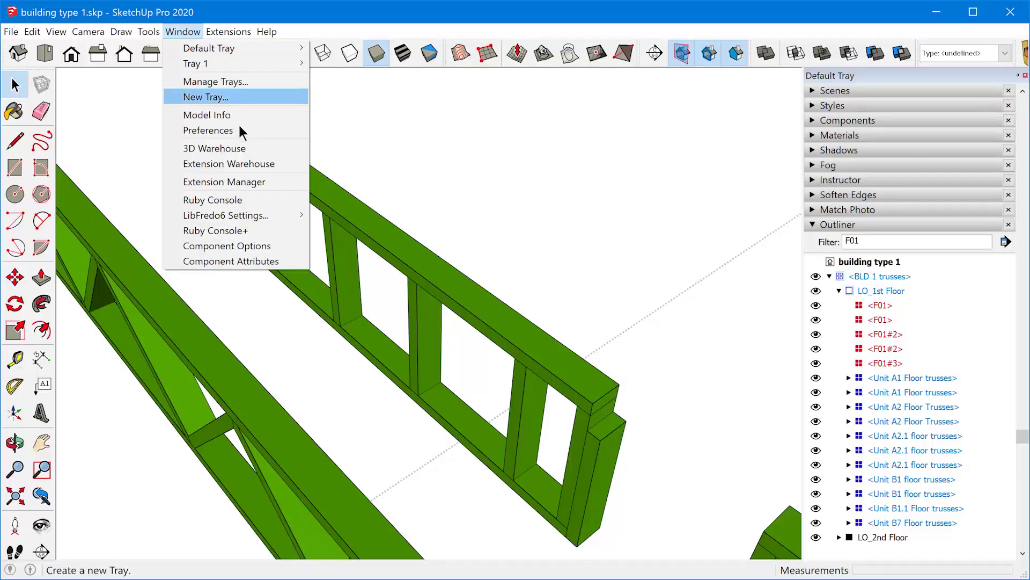
Step: Search the shortcut preferences for "zoom" with nothing selected in the model, leaving the settings unchanged
{"action": "left_click", "coordinate": [239, 129]}
{"action": "left_click_drag", "start_coordinate": [448, 232], "coordinate": [538, 153]}
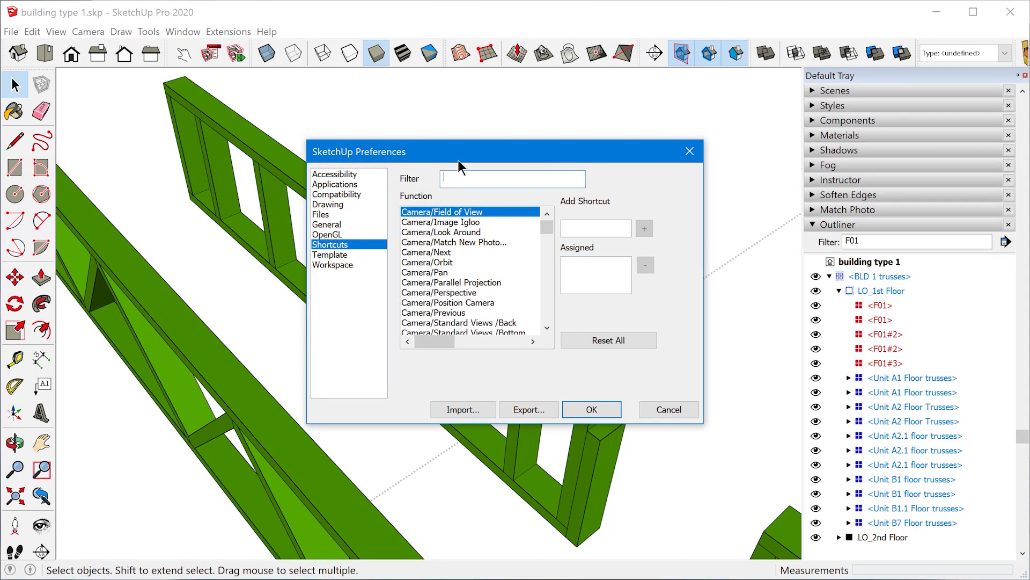
{"action": "type", "text": "zoom"}
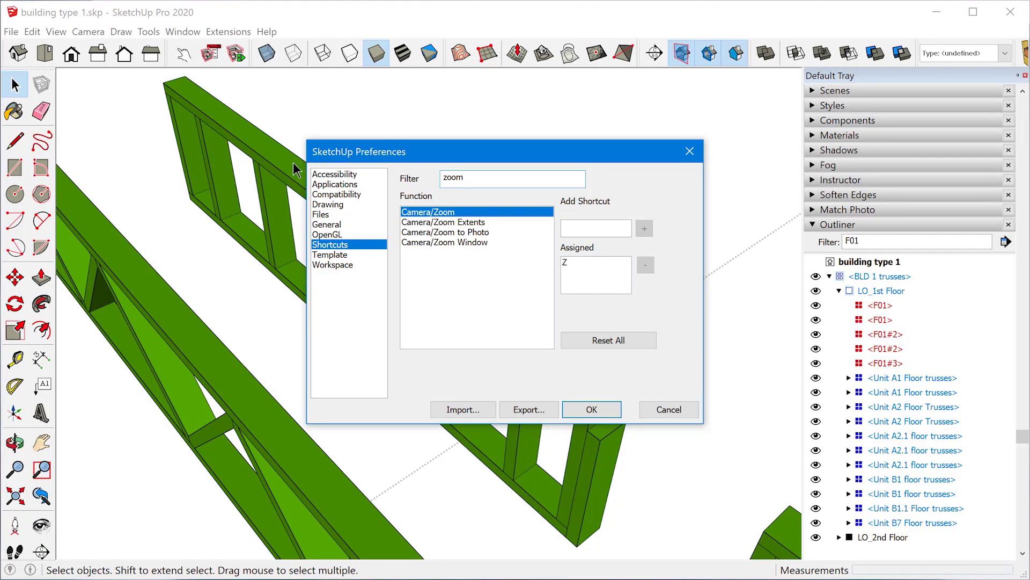
{"action": "left_click", "coordinate": [668, 410]}
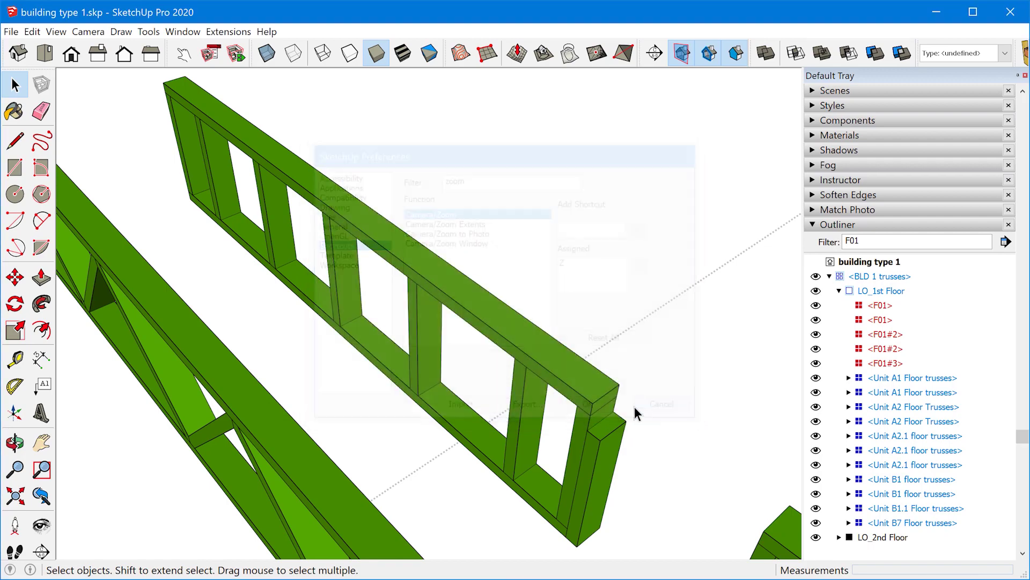
Step: Select the first F01#2 truss and try entering Shift+S as the shortcut for Edit/Item/Zoom Selection, discarding the preference changes
{"action": "left_click", "coordinate": [552, 362]}
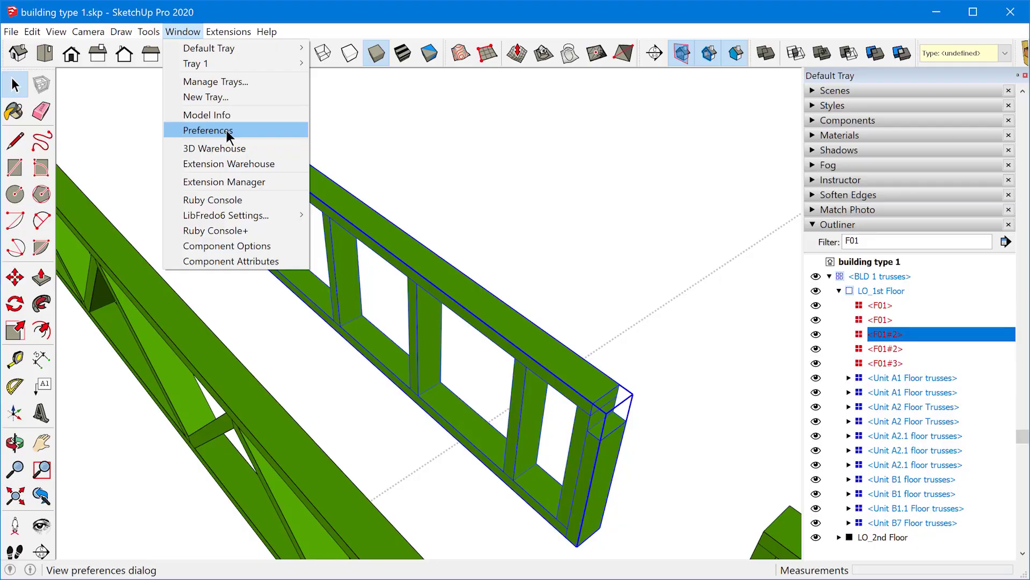
{"action": "left_click", "coordinate": [227, 133]}
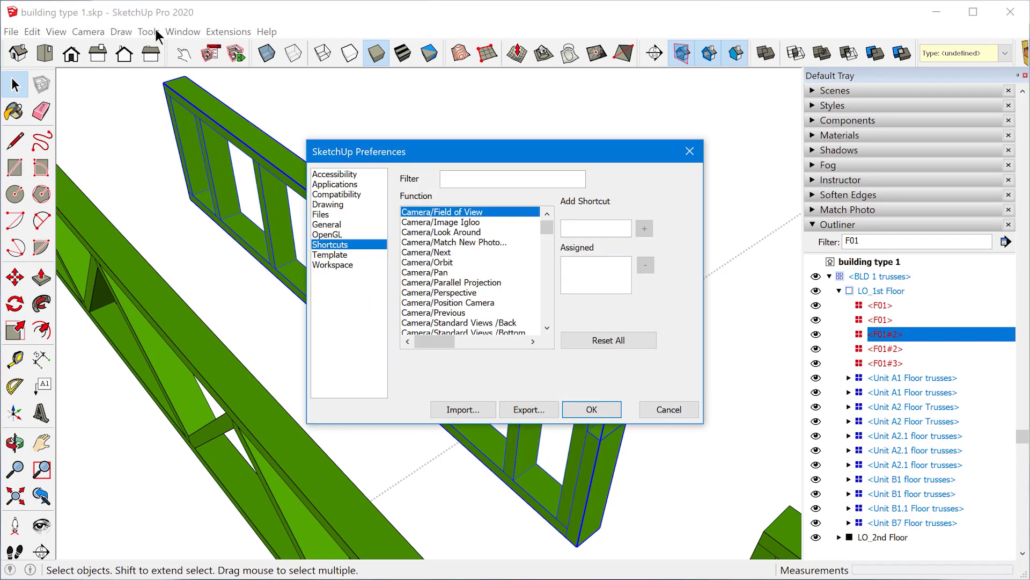
{"action": "type", "text": "zoom"}
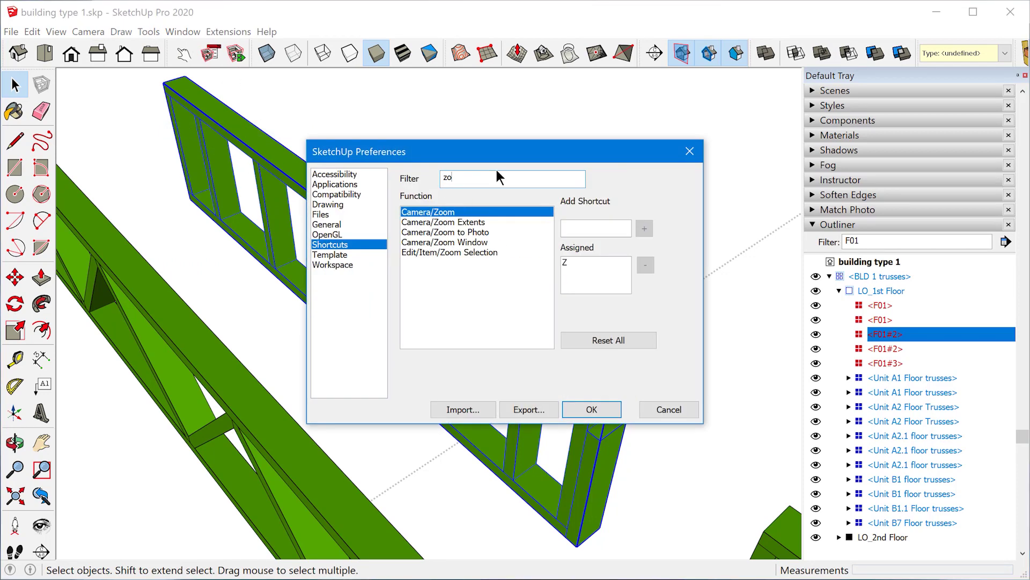
{"action": "left_click", "coordinate": [441, 252]}
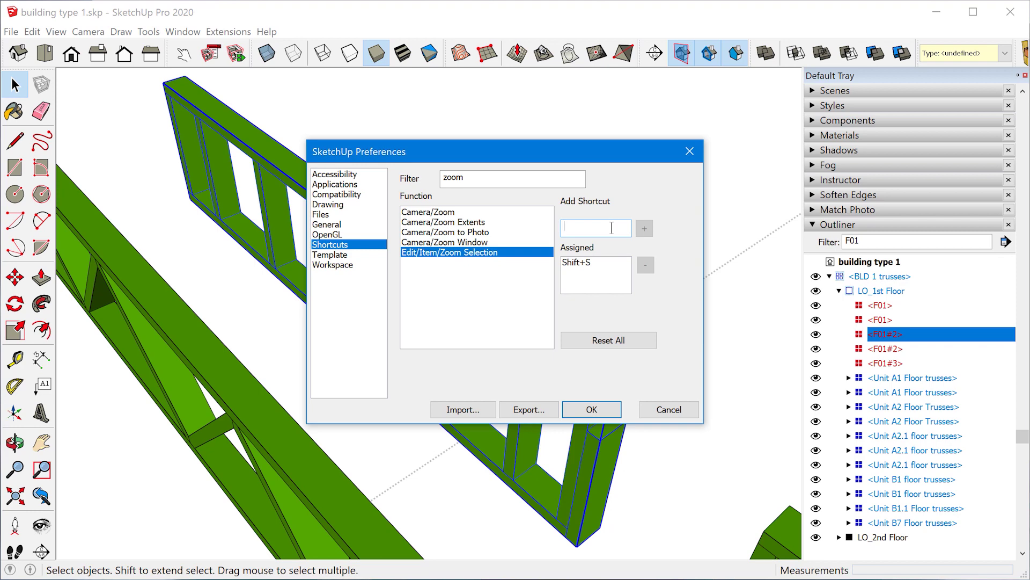
{"action": "key", "text": "shift+s"}
{"action": "left_click", "coordinate": [643, 229]}
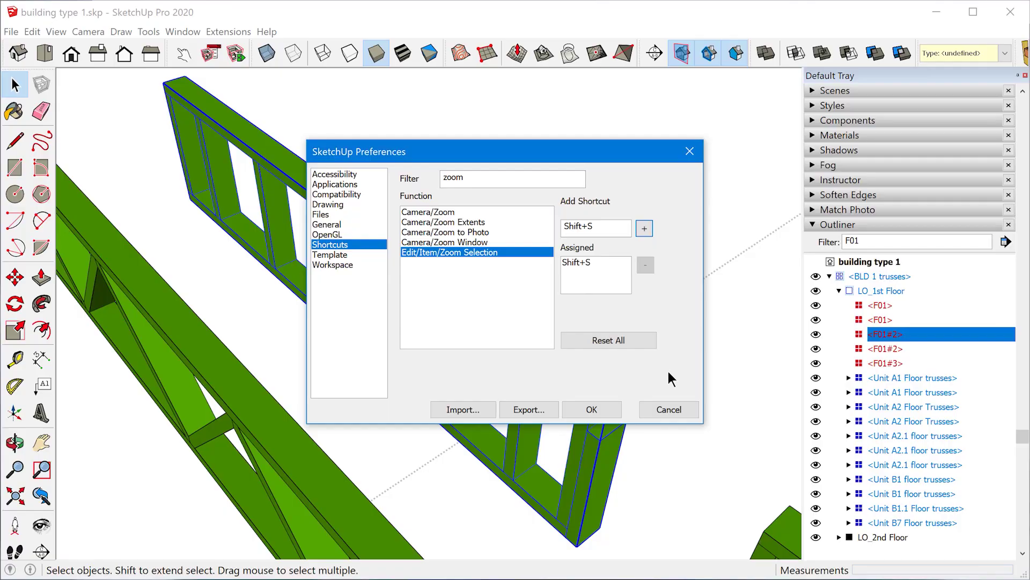
{"action": "left_click", "coordinate": [668, 409]}
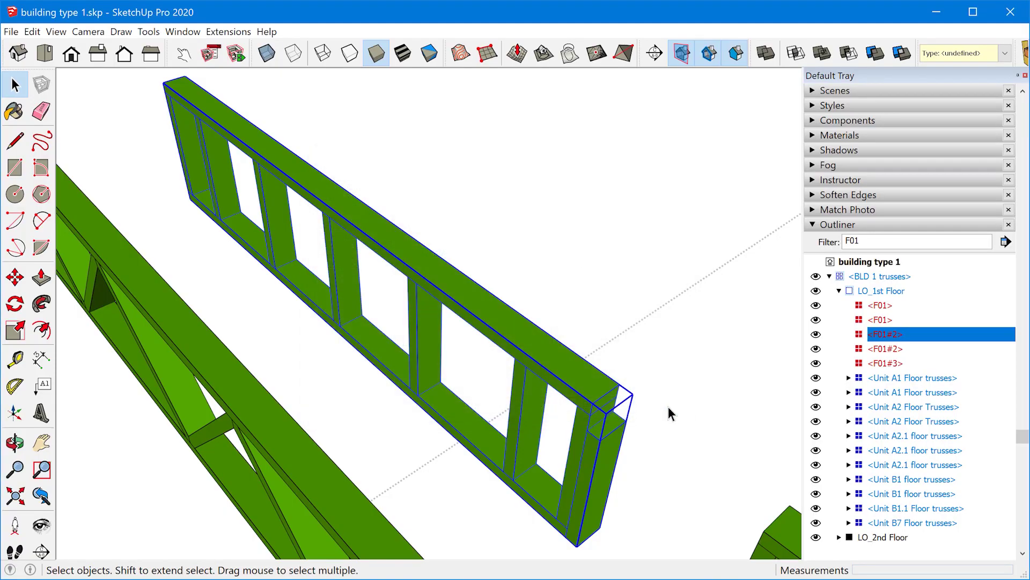
Step: Check the assigned shortcuts for Zoom Extents and Zoom Selection by filtering the shortcut preferences for "zoom"
{"action": "left_click", "coordinate": [182, 32]}
{"action": "left_click", "coordinate": [224, 131]}
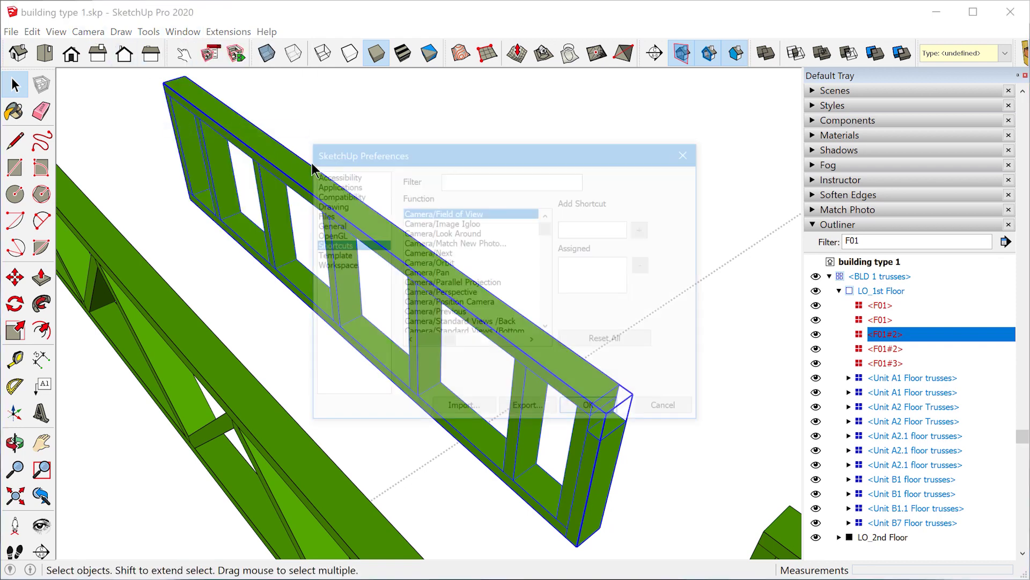
{"action": "type", "text": "zoom"}
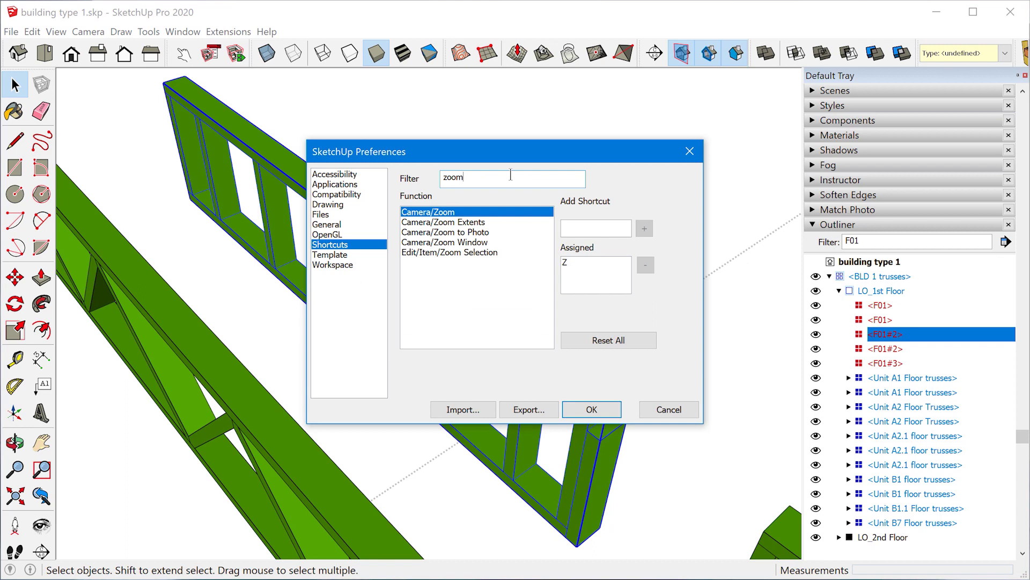
{"action": "left_click", "coordinate": [470, 222]}
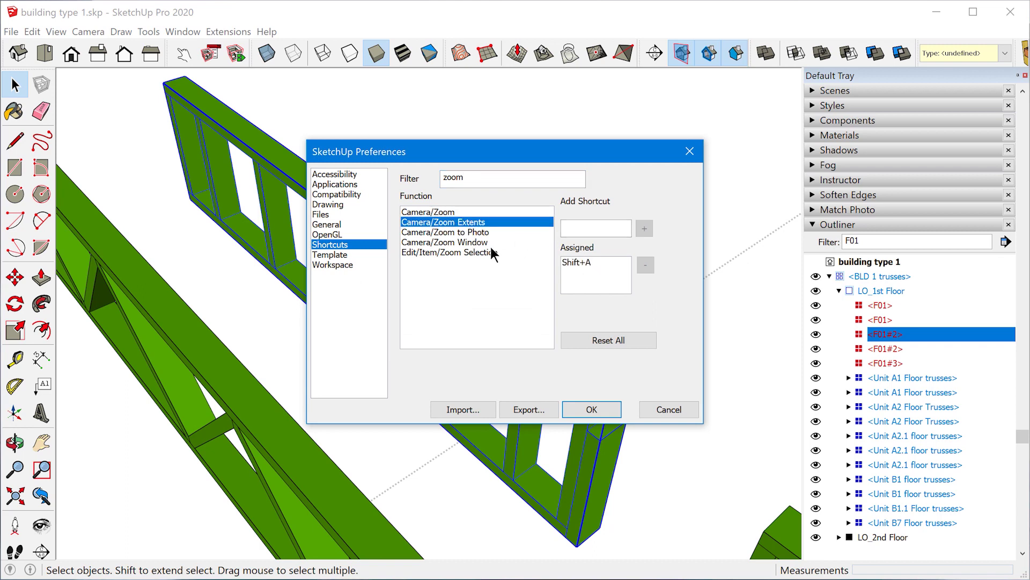
{"action": "left_click", "coordinate": [486, 252]}
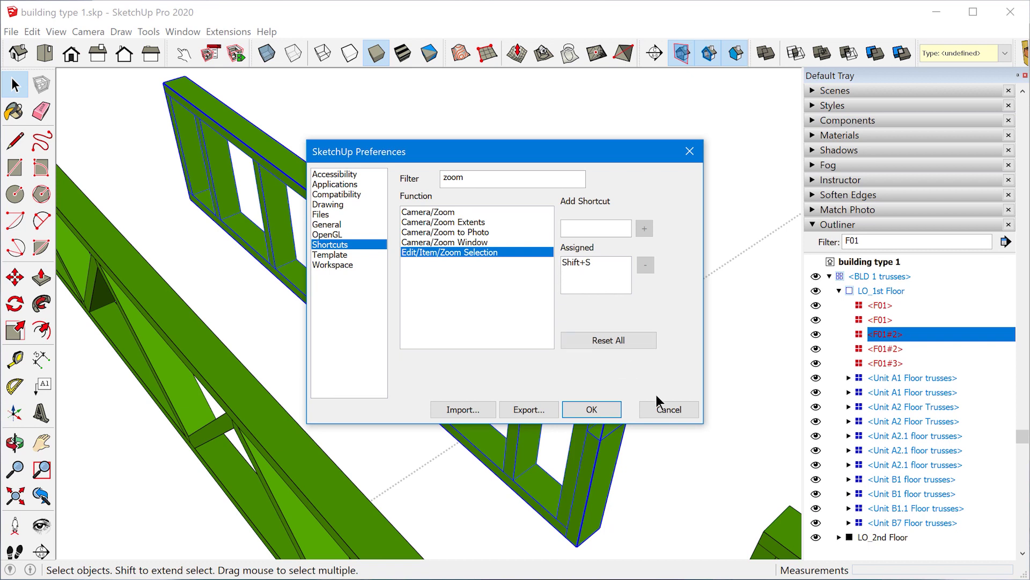
{"action": "left_click", "coordinate": [482, 223]}
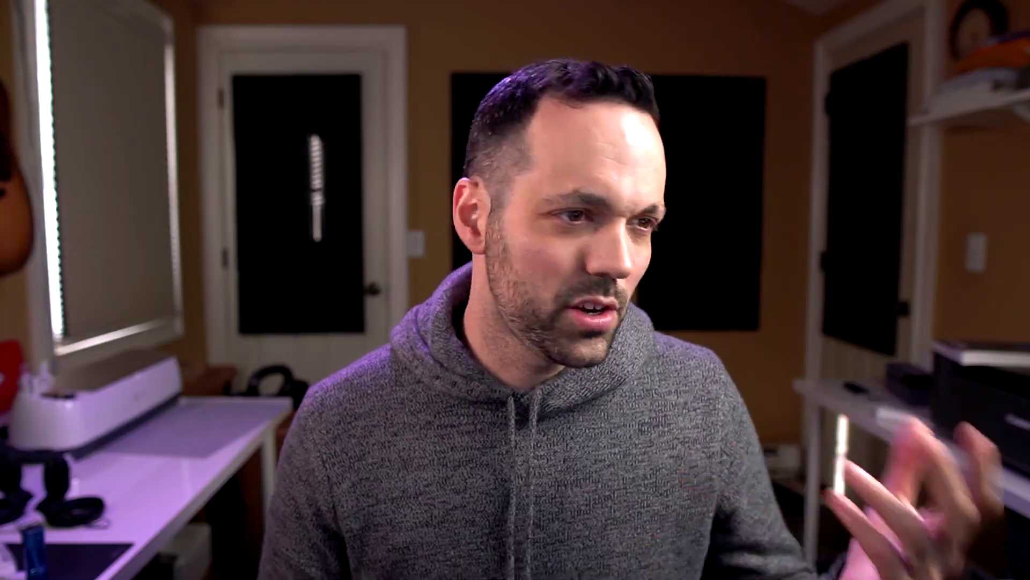
{"action": "left_click", "coordinate": [664, 407]}
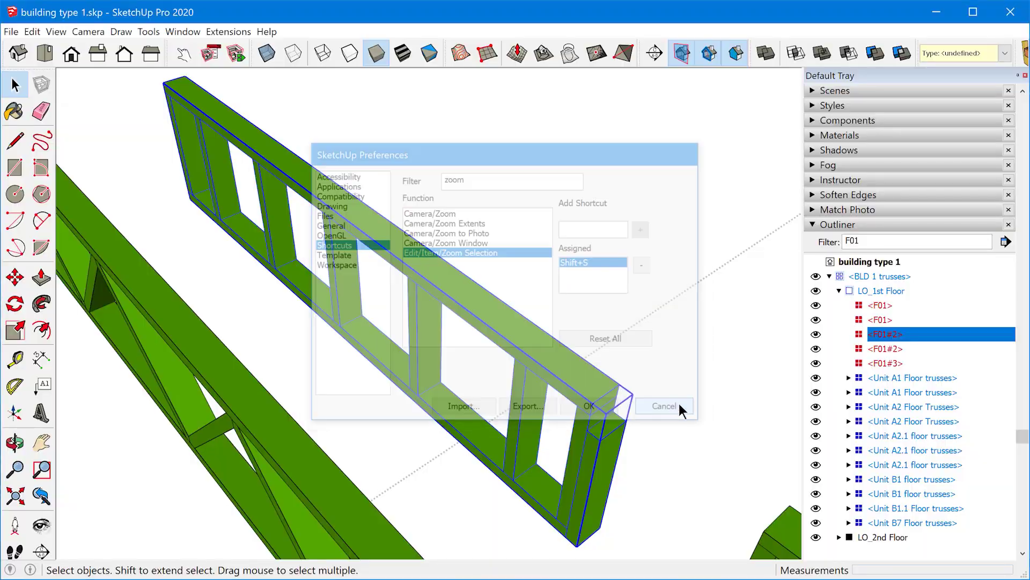
Step: Zoom from the full model to the second F01#2 truss, and return to the first F01#2 truss for a close view
{"action": "left_click", "coordinate": [674, 348]}
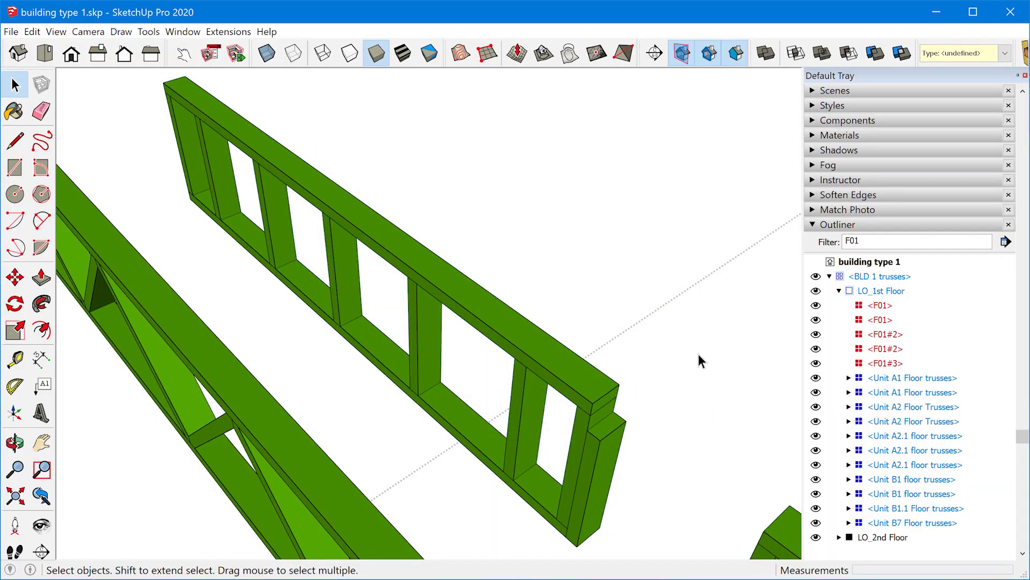
{"action": "left_click", "coordinate": [571, 370]}
{"action": "key", "text": "shift+z"}
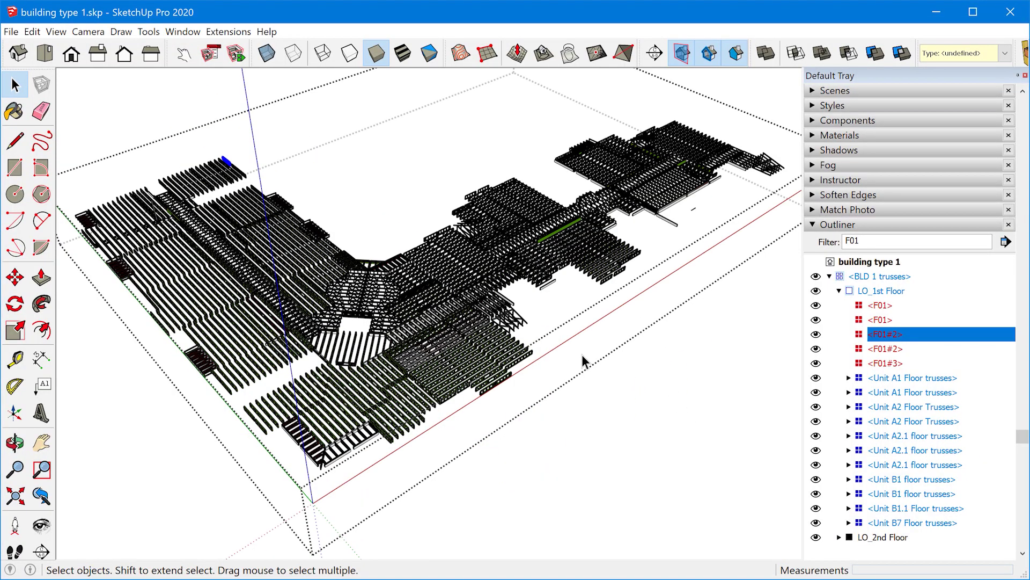
{"action": "left_click", "coordinate": [885, 349]}
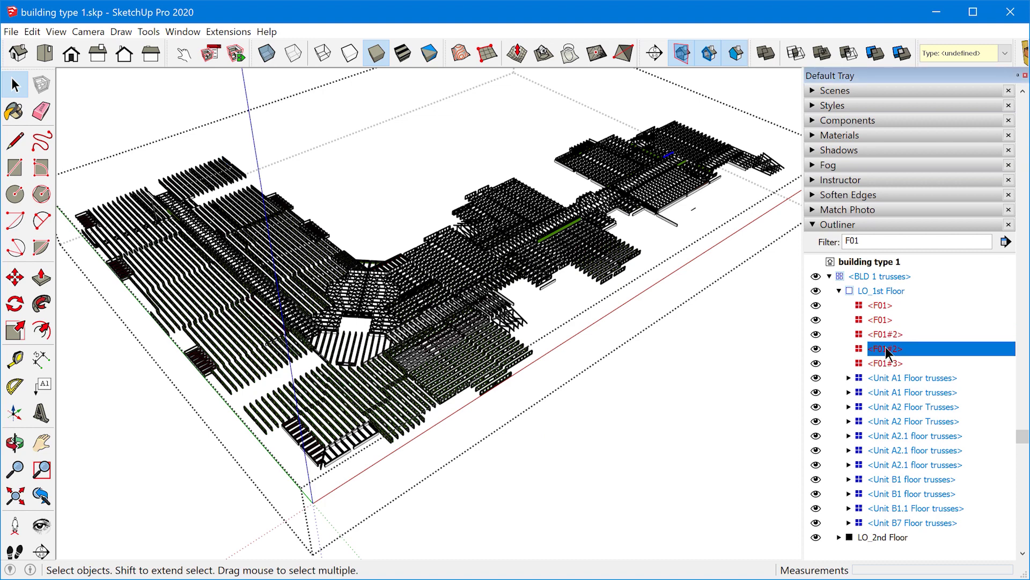
{"action": "key", "text": "z"}
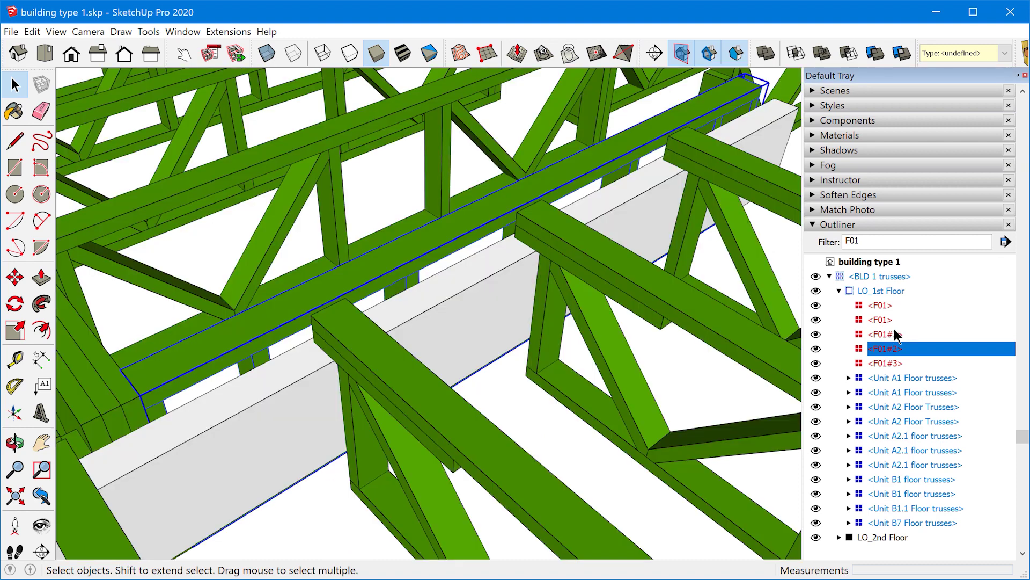
{"action": "left_click", "coordinate": [895, 334]}
{"action": "key", "text": "shift+z"}
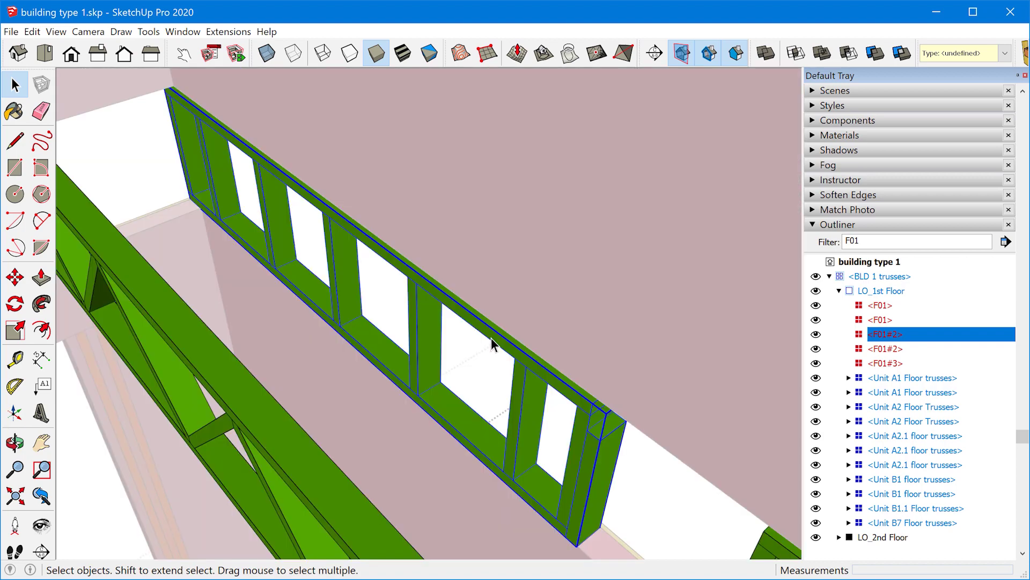
Step: Locate the first F01 truss in the first-floor framing from a near top-down view by selecting its Outliner entry
{"action": "middle_click_drag", "start_coordinate": [516, 303], "coordinate": [449, 266]}
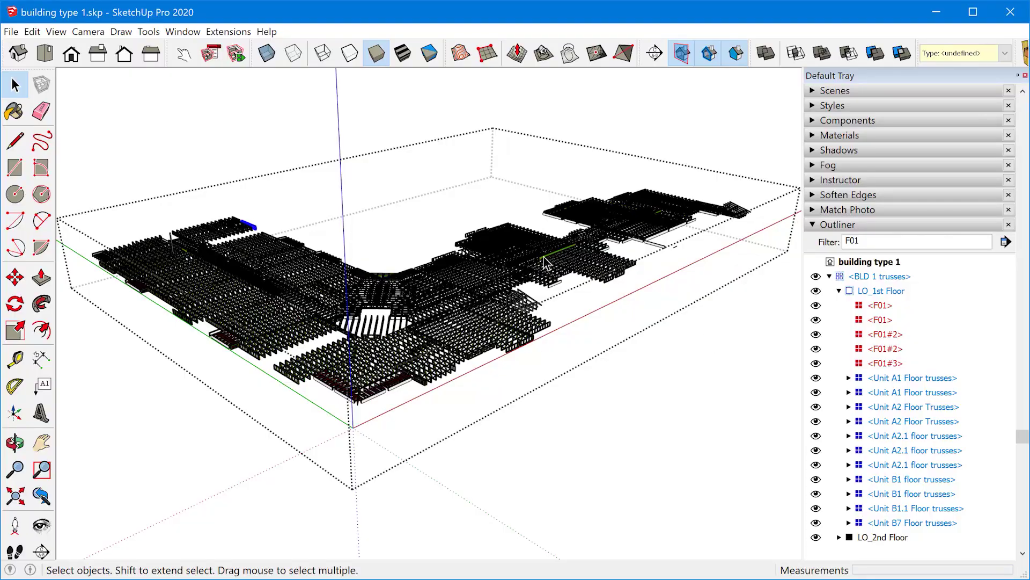
{"action": "middle_click_drag", "start_coordinate": [633, 461], "coordinate": [642, 489]}
{"action": "scroll", "coordinate": [531, 225], "scroll_direction": "down", "scroll_amount": 3}
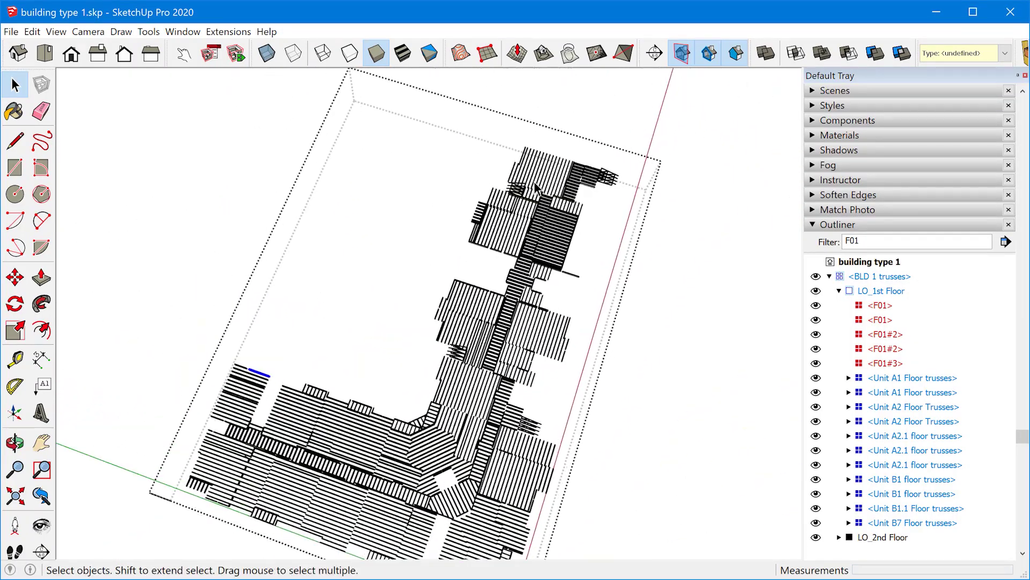
{"action": "scroll", "coordinate": [527, 217], "scroll_direction": "up", "scroll_amount": 5}
{"action": "scroll", "coordinate": [523, 216], "scroll_direction": "up", "scroll_amount": 2}
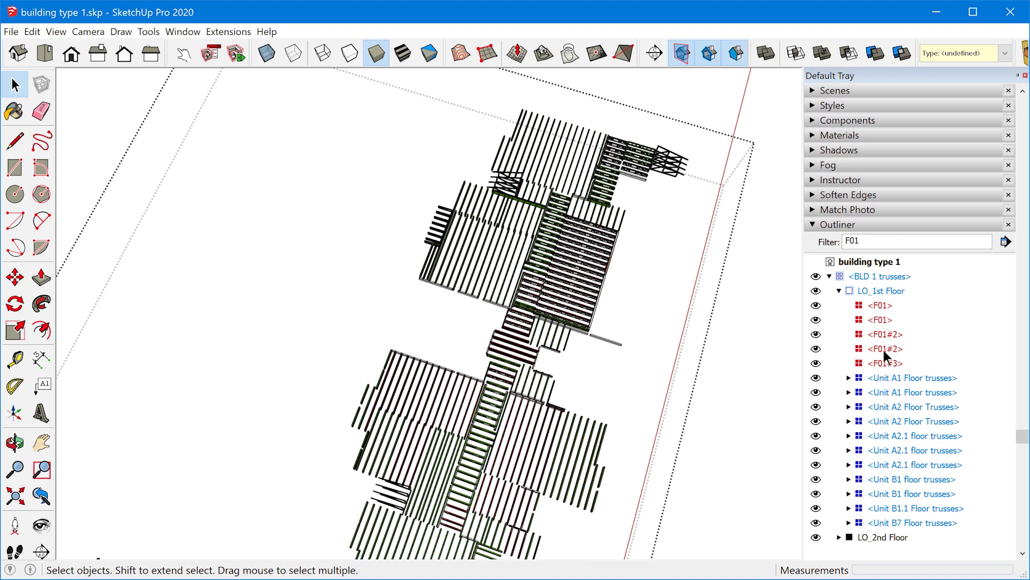
{"action": "left_click", "coordinate": [879, 307]}
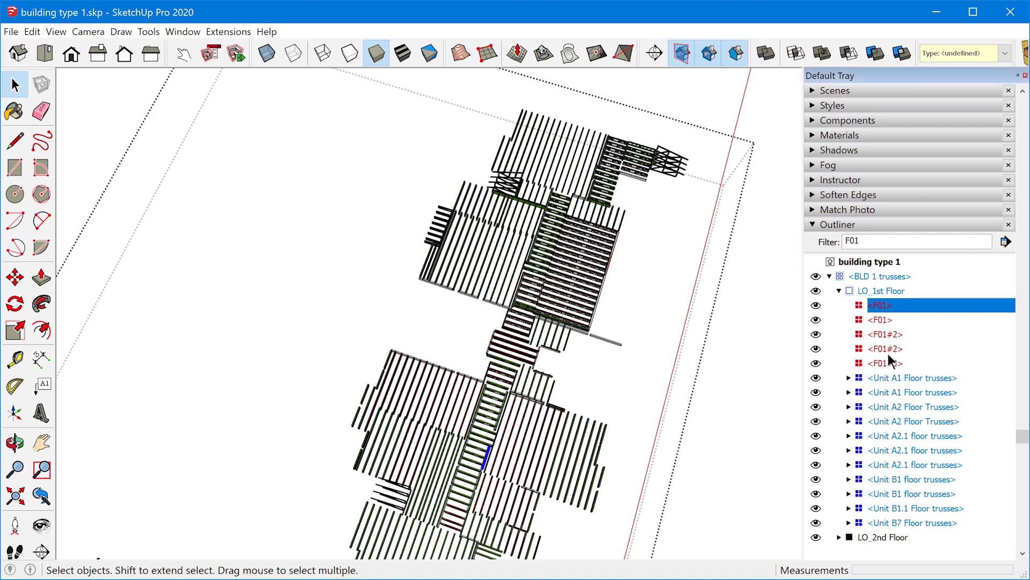
{"action": "middle_click_drag", "start_coordinate": [428, 309], "coordinate": [697, 306]}
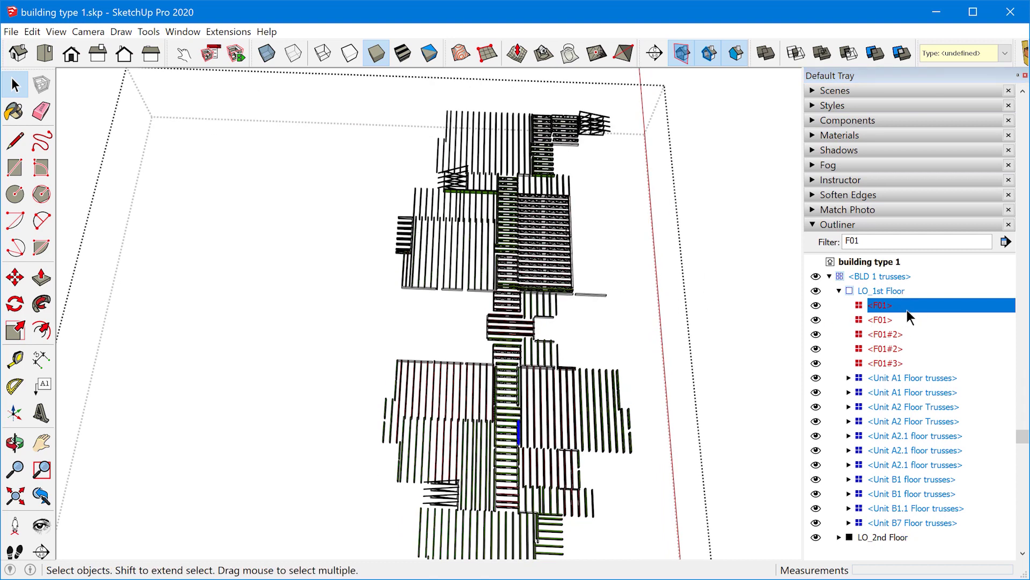
{"action": "scroll", "coordinate": [431, 217], "scroll_direction": "up", "scroll_amount": 3}
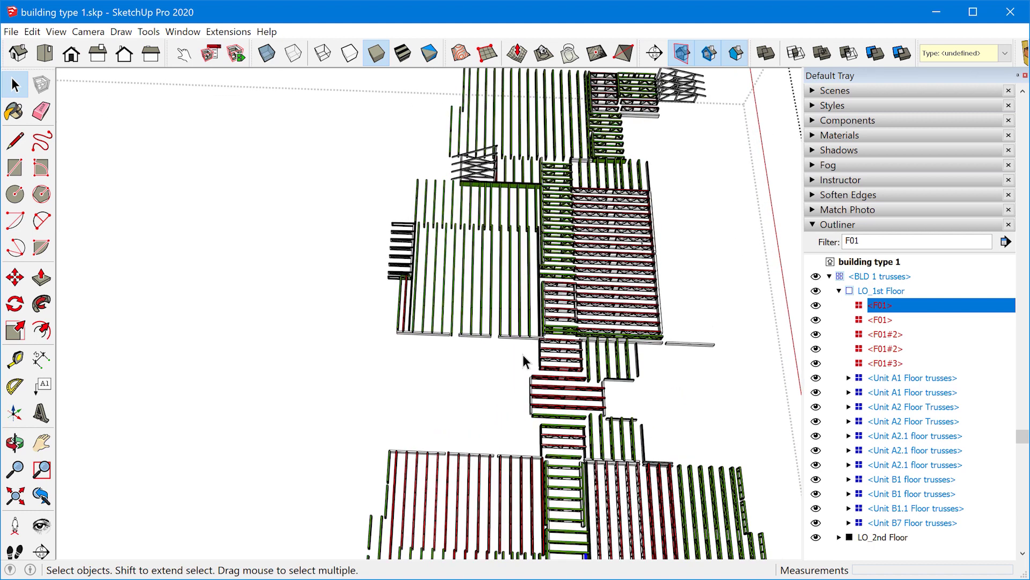
Step: Window-select a block of first-floor trusses and locate its second F01 and second F01#2 trusses individually through their Outliner entries
{"action": "left_click_drag", "start_coordinate": [352, 155], "coordinate": [565, 370]}
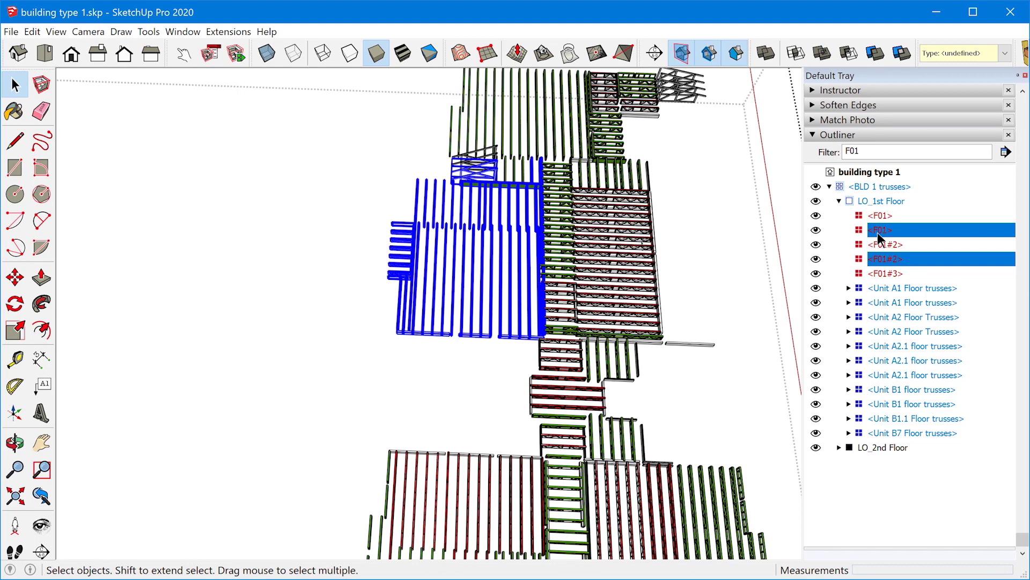
{"action": "left_click", "coordinate": [880, 236]}
{"action": "scroll", "coordinate": [885, 263], "scroll_direction": "up", "scroll_amount": 3}
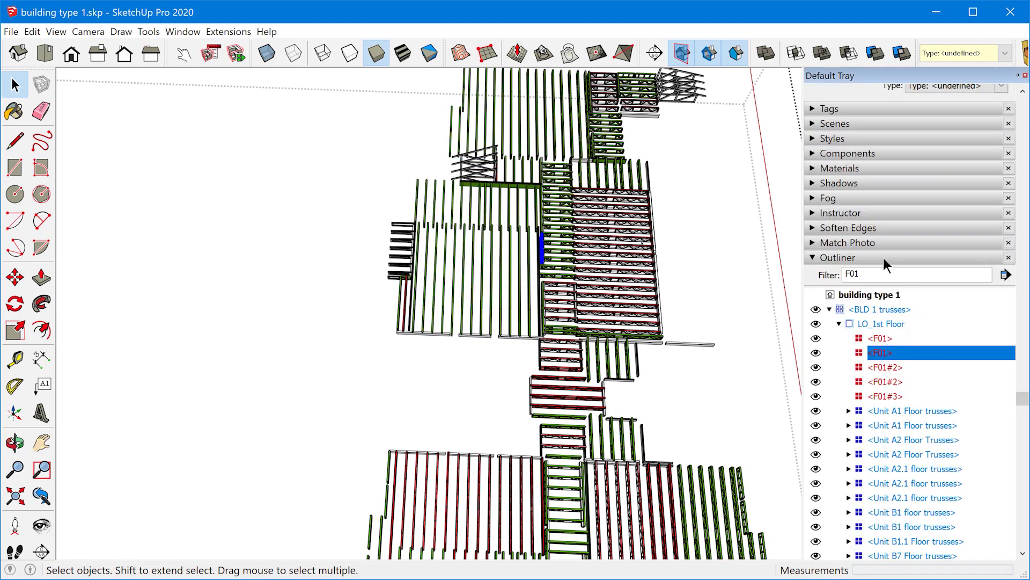
{"action": "left_click", "coordinate": [891, 382]}
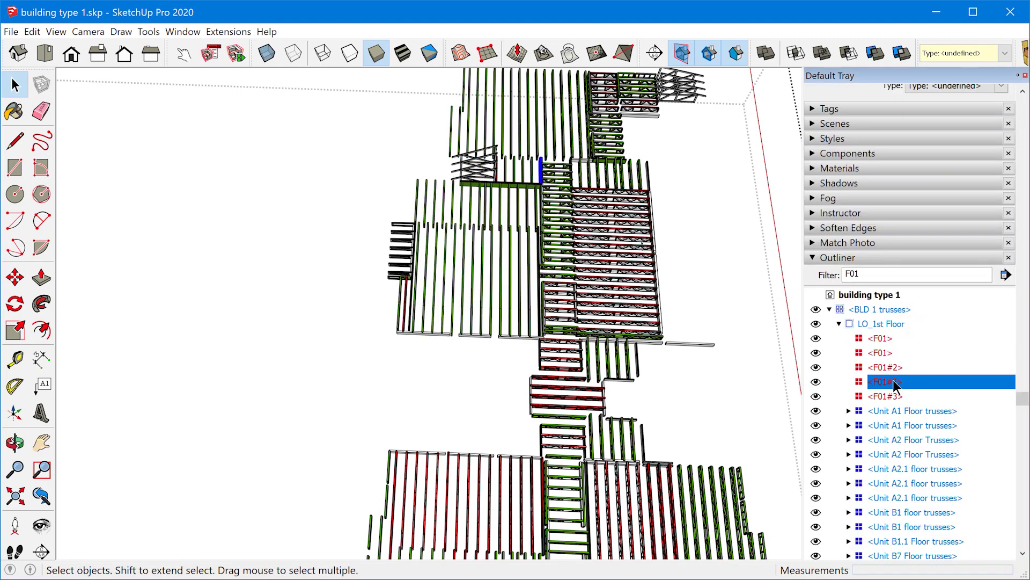
{"action": "left_click", "coordinate": [890, 353]}
{"action": "left_click", "coordinate": [896, 382]}
{"action": "left_click", "coordinate": [882, 348]}
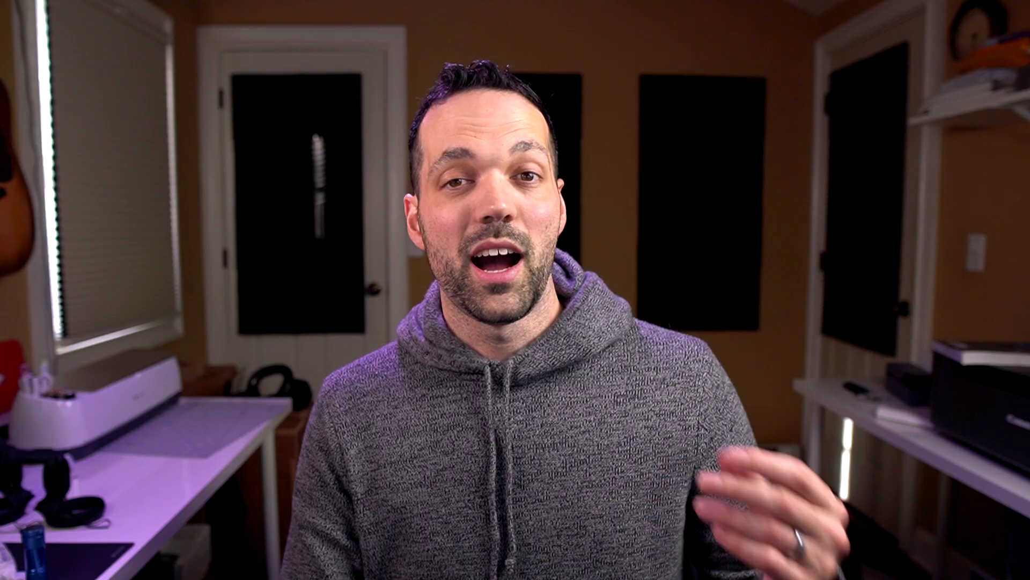
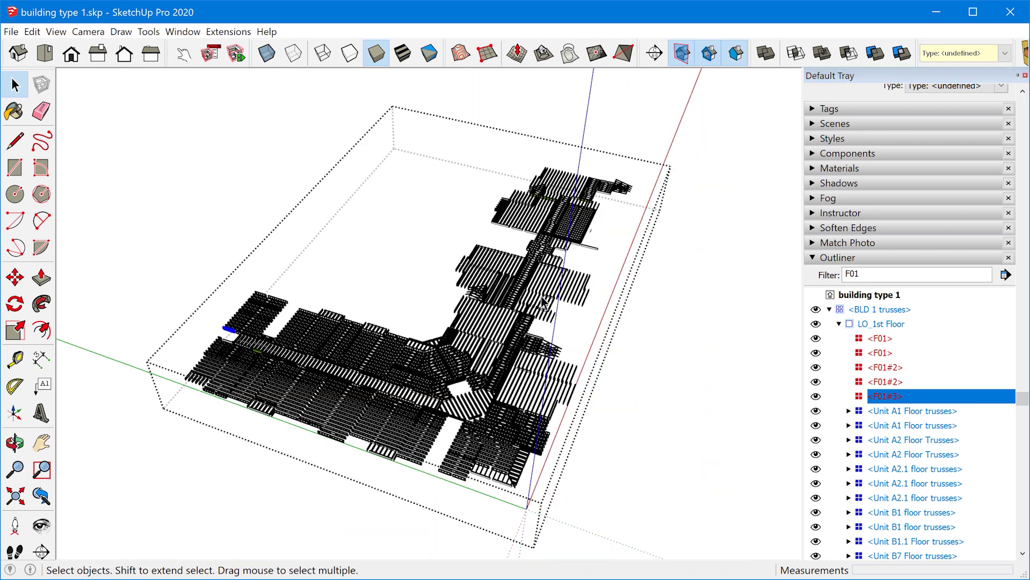
Step: Select all the trusses of the first-floor group in the model and hide them
{"action": "left_click_drag", "start_coordinate": [172, 121], "coordinate": [681, 529]}
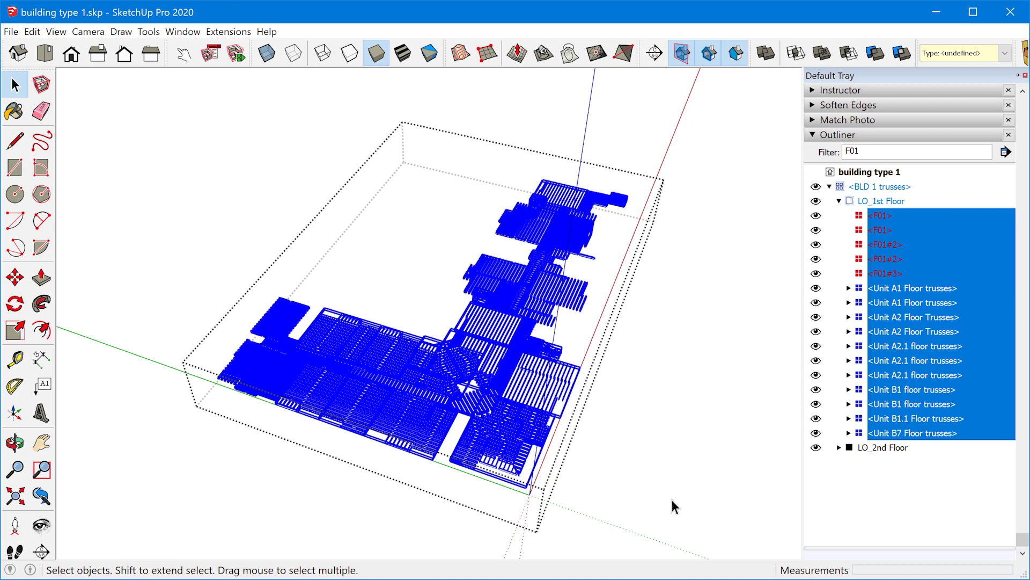
{"action": "left_click", "coordinate": [32, 32]}
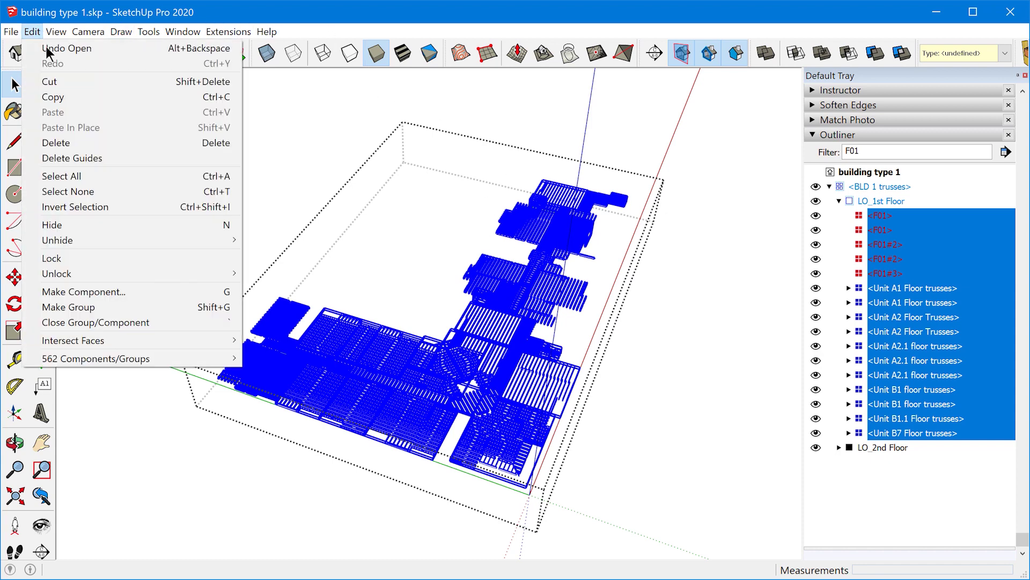
{"action": "left_click", "coordinate": [92, 230]}
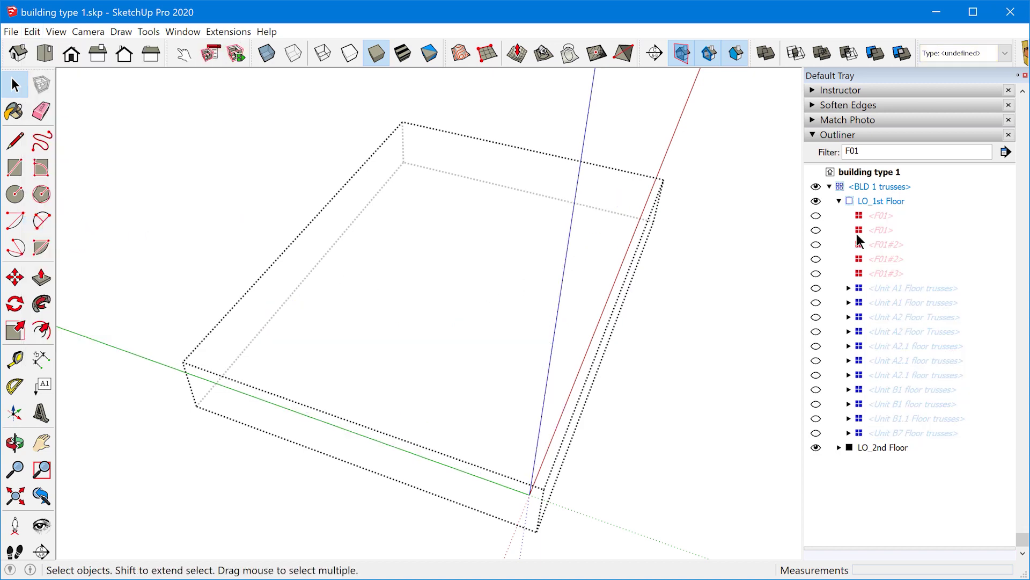
Step: Select the hidden F01, F01#2 and F01#3 trusses together in the filtered Outliner, unhide only these, and clear the selection
{"action": "left_click", "coordinate": [882, 215]}
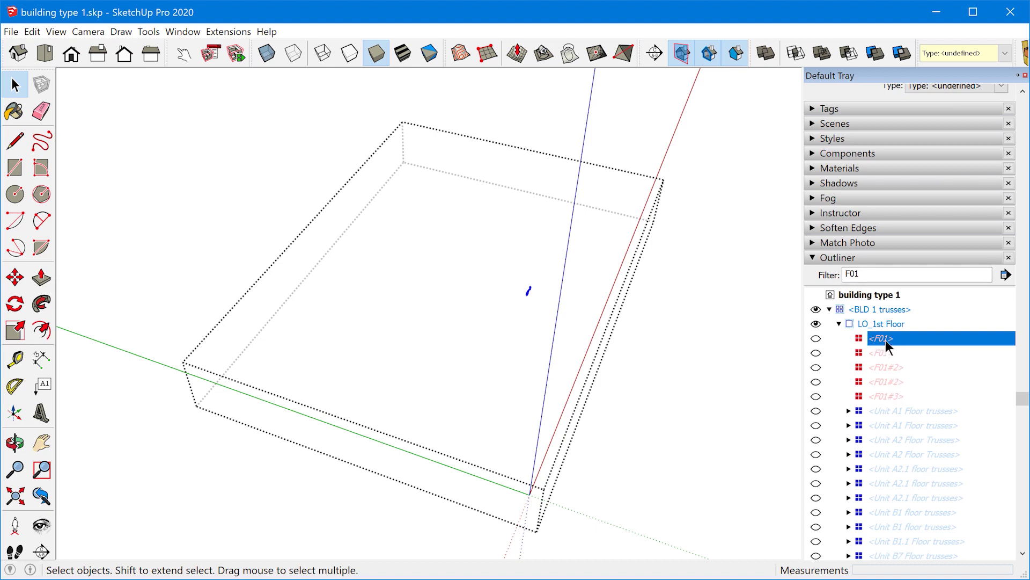
{"action": "left_click", "coordinate": [891, 397], "text": "shift"}
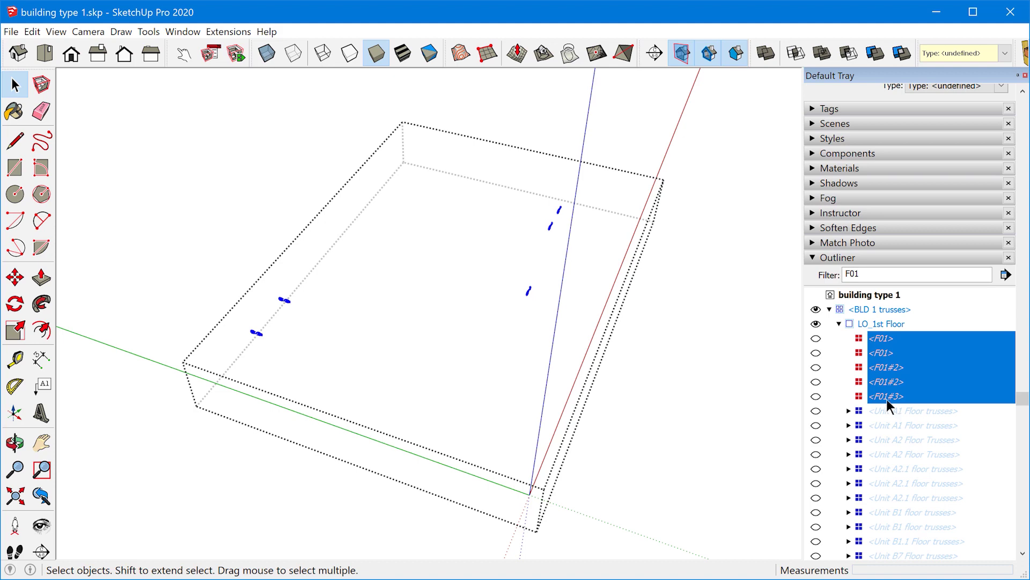
{"action": "right_click", "coordinate": [880, 345]}
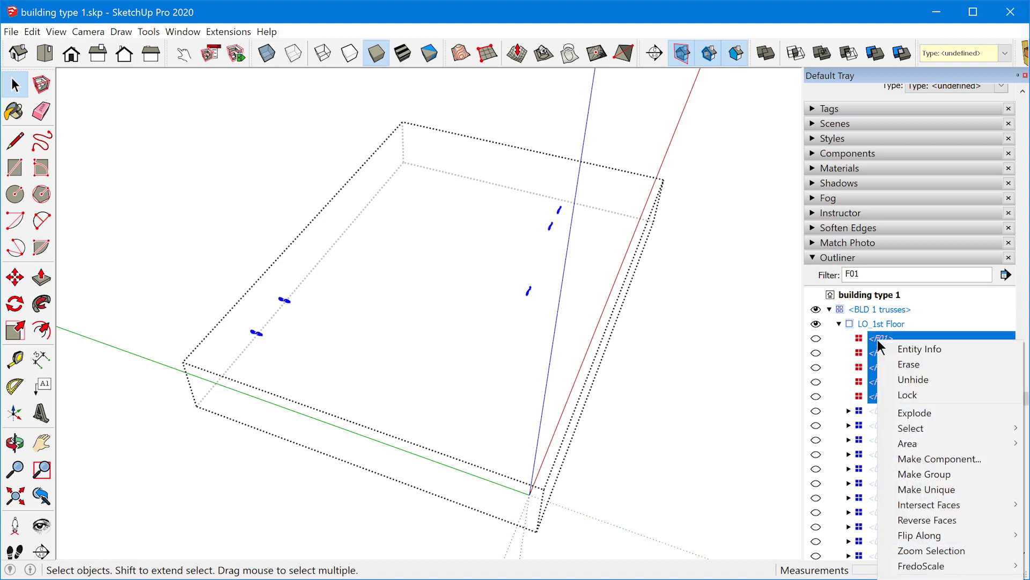
{"action": "left_click", "coordinate": [915, 386]}
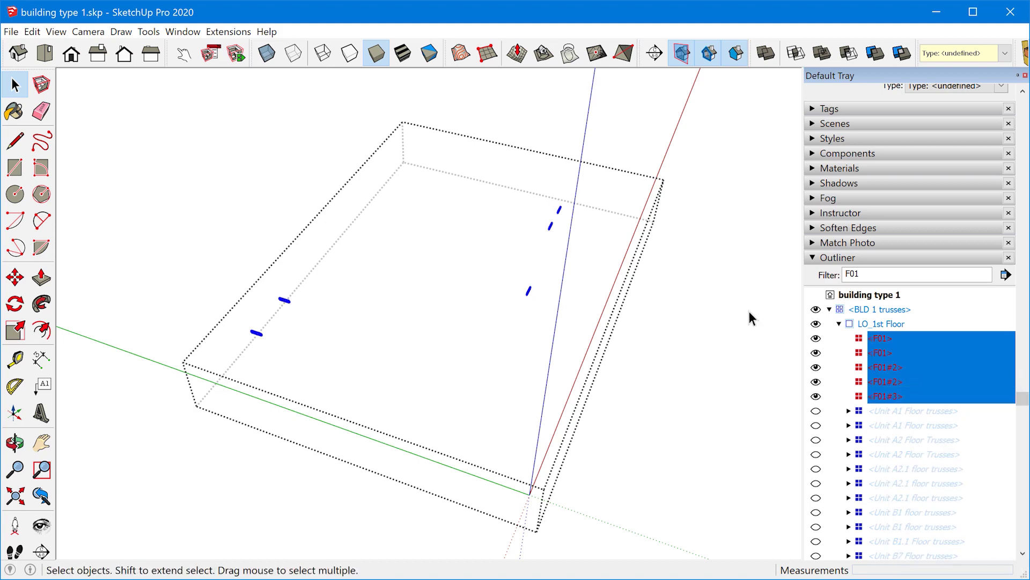
{"action": "left_click", "coordinate": [703, 288]}
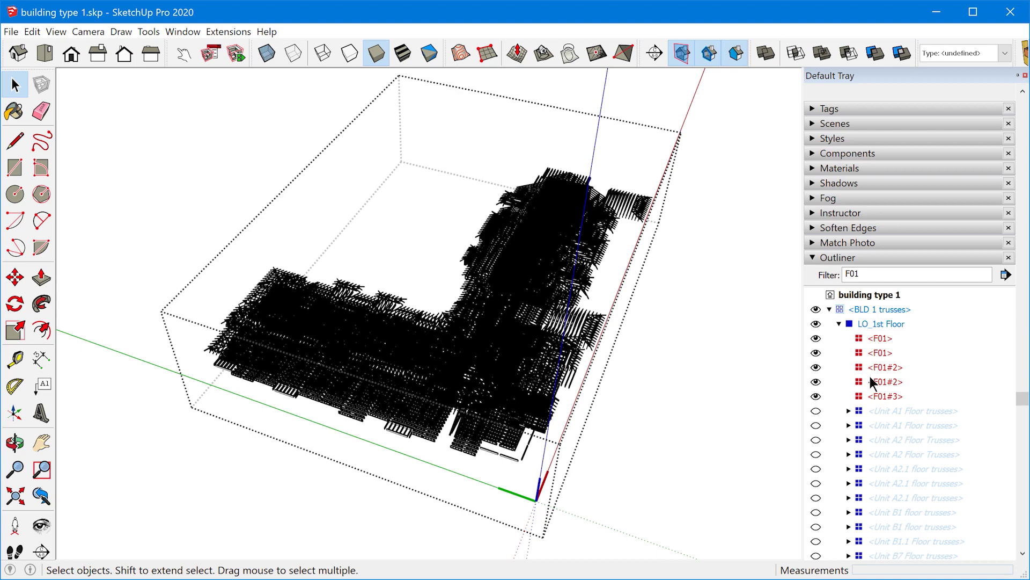
Step: Examine the positions of the isolated F01 trusses within the first-floor group from several angles and distances
{"action": "middle_click_drag", "start_coordinate": [590, 343], "coordinate": [827, 369]}
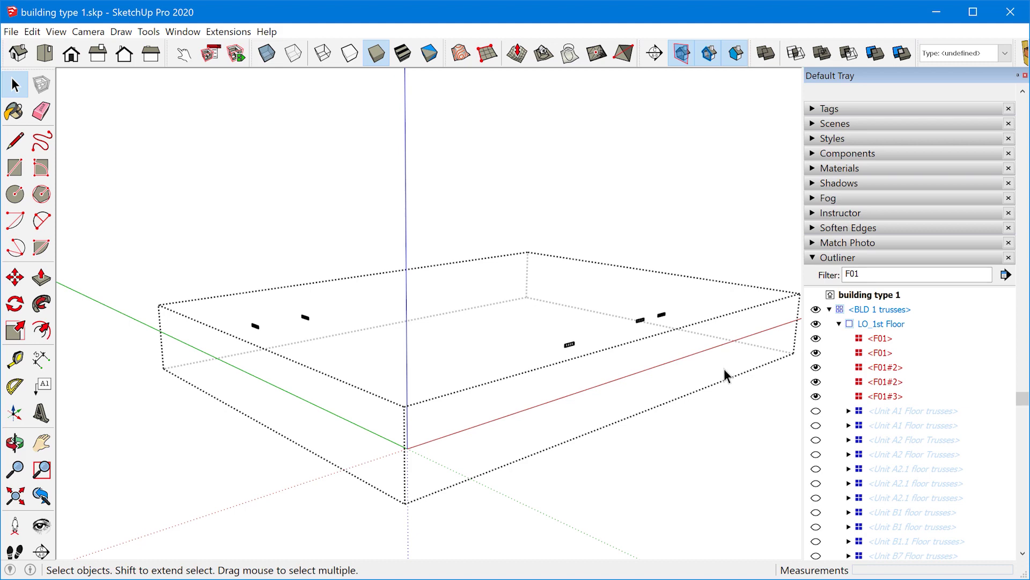
{"action": "middle_click_drag", "start_coordinate": [621, 316], "coordinate": [525, 457]}
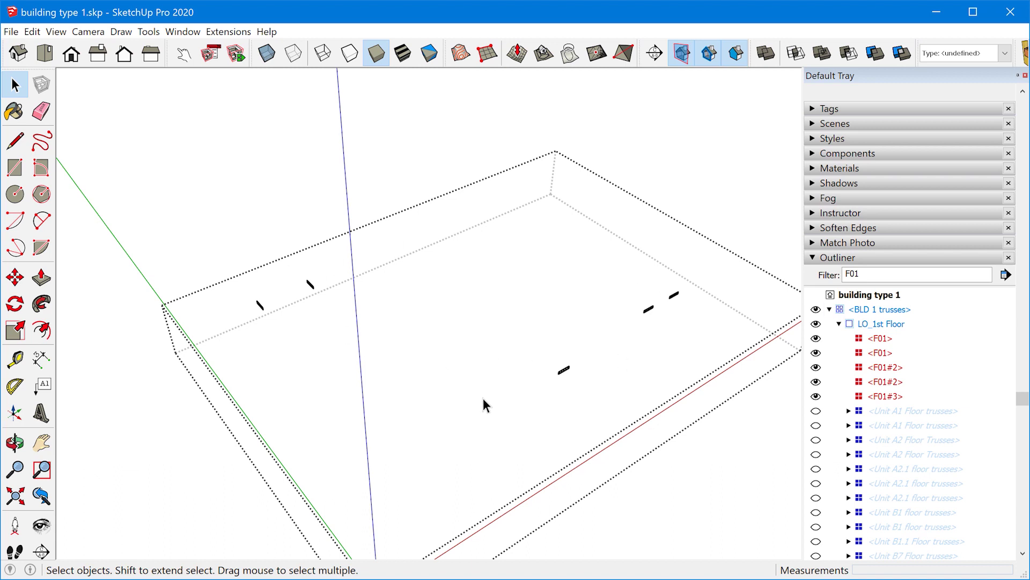
{"action": "scroll", "coordinate": [587, 387], "scroll_direction": "up", "scroll_amount": 1}
{"action": "scroll", "coordinate": [558, 381], "scroll_direction": "up", "scroll_amount": 3}
{"action": "scroll", "coordinate": [504, 362], "scroll_direction": "down", "scroll_amount": 2}
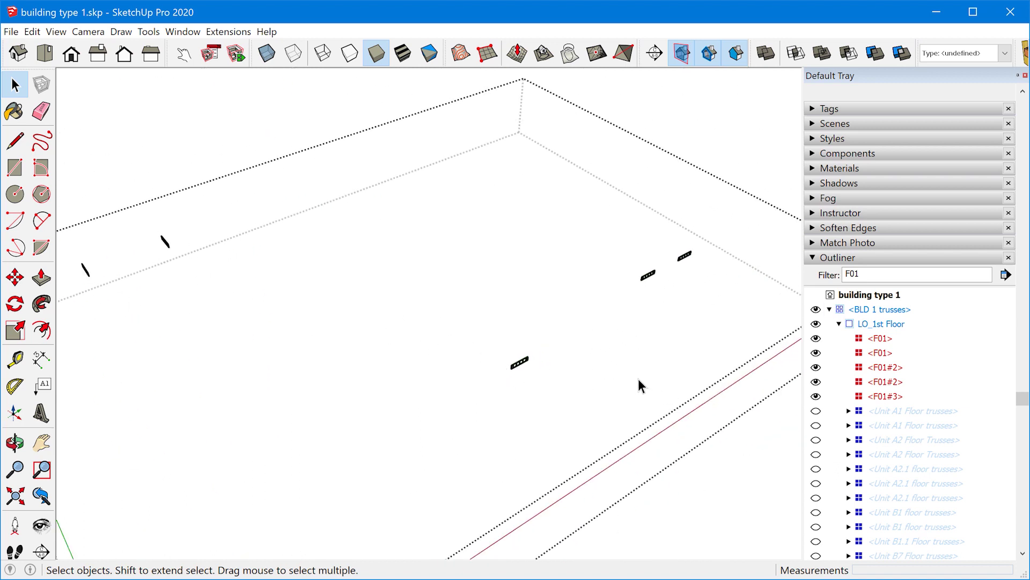
{"action": "middle_click_drag", "start_coordinate": [577, 349], "coordinate": [671, 312]}
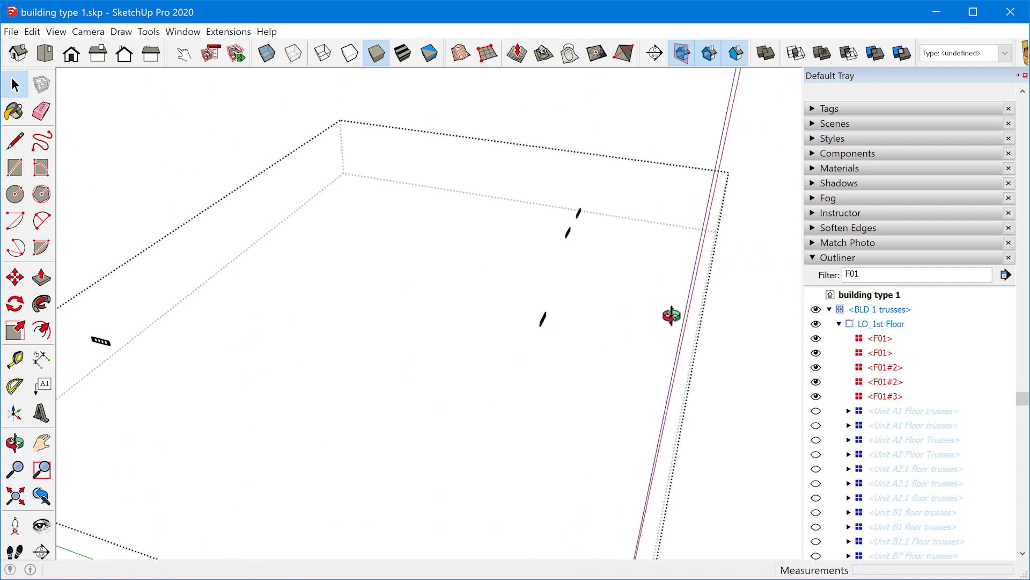